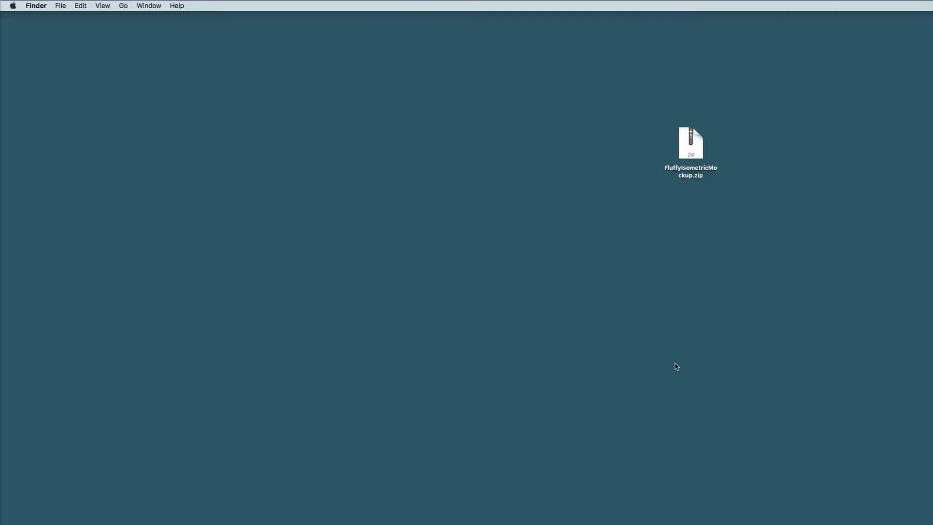
Extract FluffyIsometricMockup.zip and open the extracted main_files folder
double_click(696, 151)
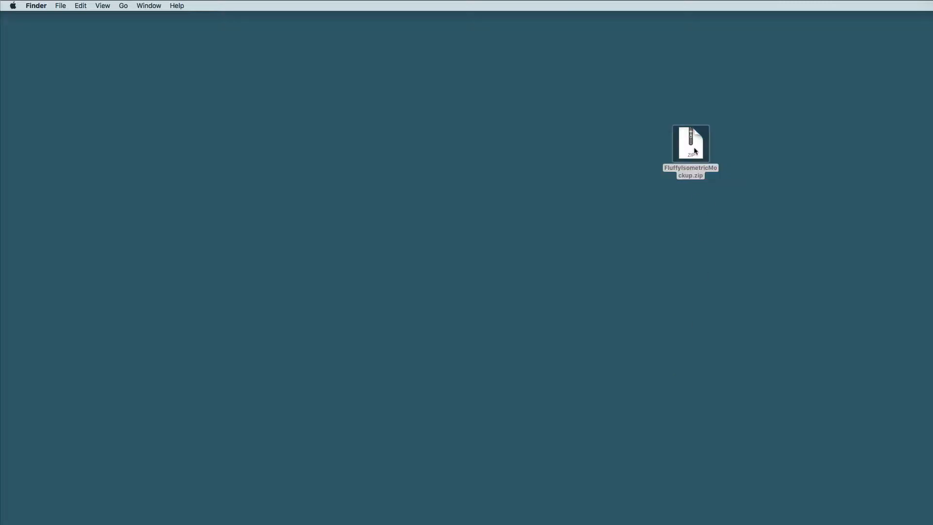
left_click_drag(701, 156, 567, 194)
double_click(567, 194)
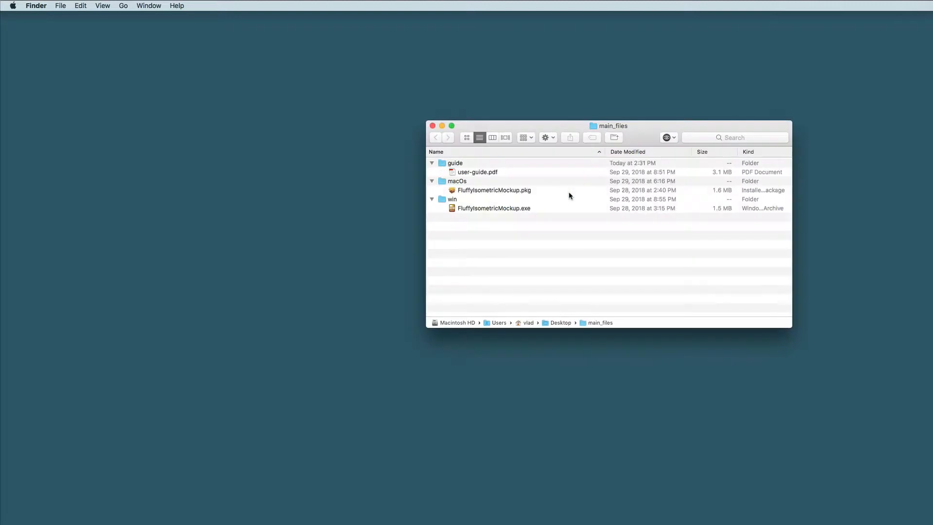
Launch the macOS installer package FluffyIsometricMockup.pkg from main_files and close the folder window behind it
left_click(464, 173)
left_click(468, 190)
left_click(467, 208)
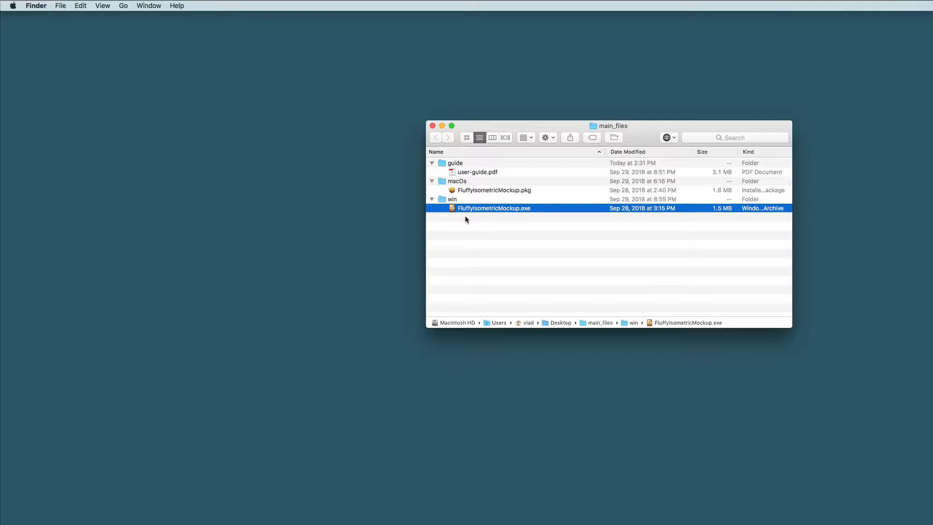
left_click(481, 191)
double_click(454, 191)
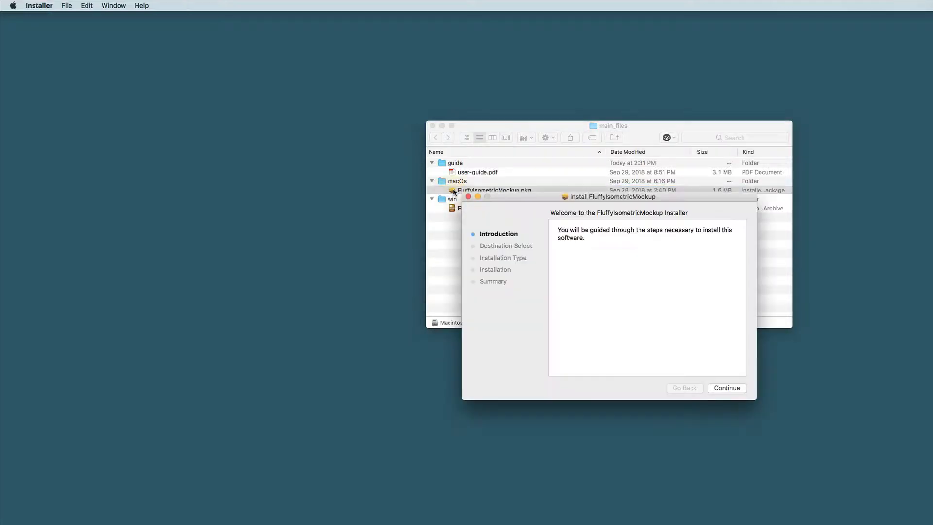
left_click_drag(512, 196, 421, 131)
left_click(433, 126)
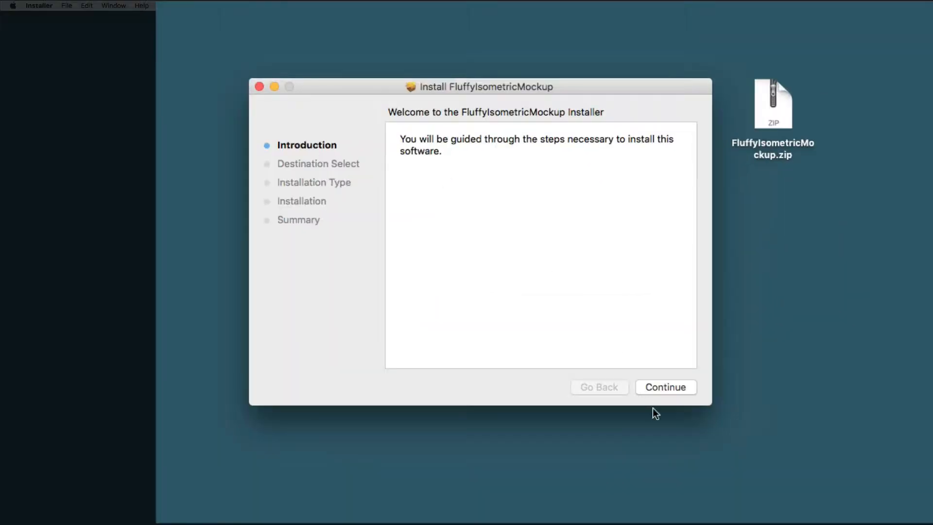
Start the standard installation on Macintosh HD and authorise it with the account password
left_click(664, 387)
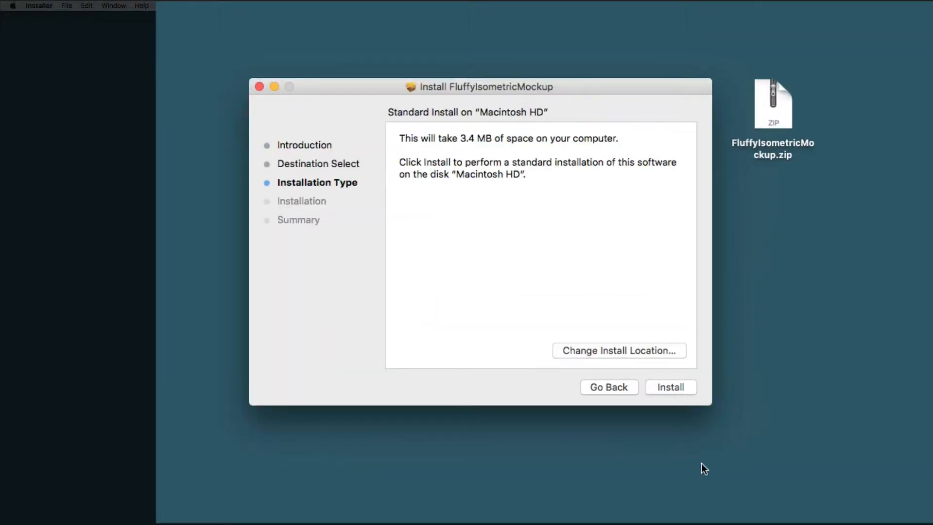
left_click(670, 386)
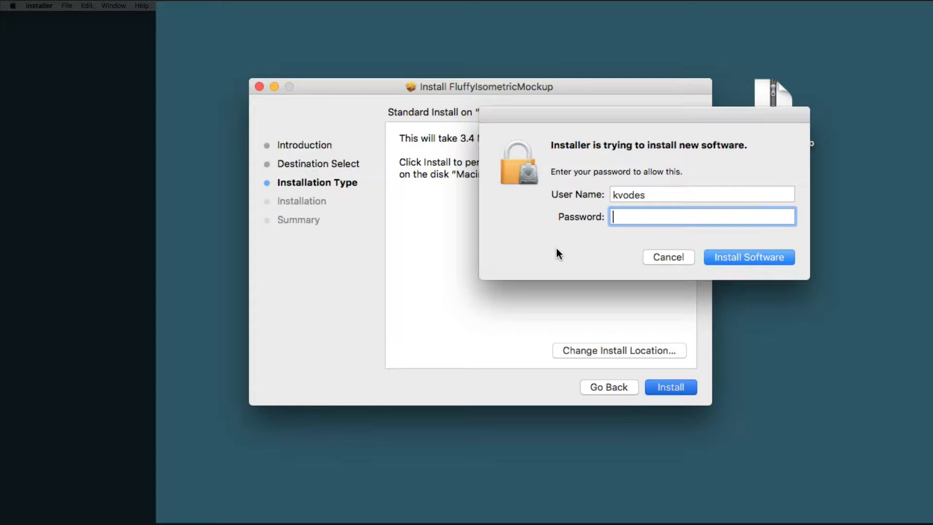
type("**********")
left_click(753, 253)
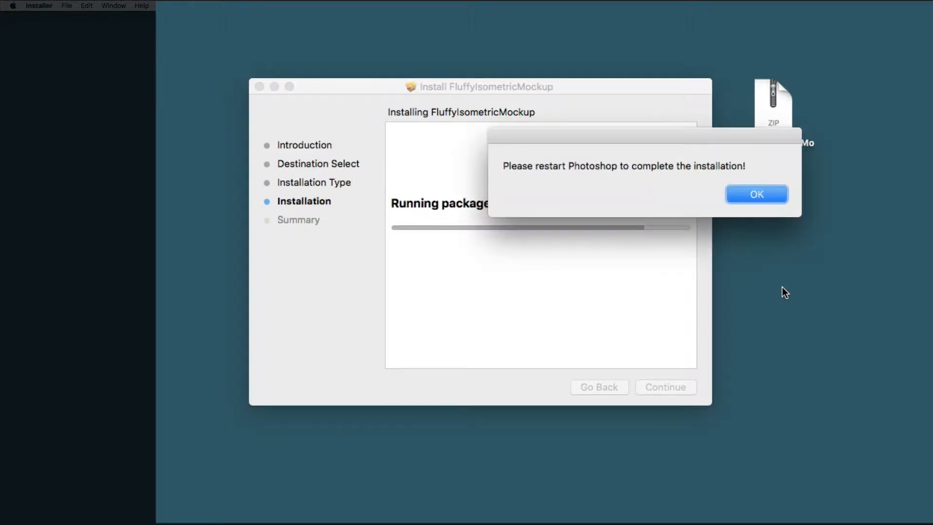
Acknowledge the notice to restart Photoshop and close the finished installer
left_click_drag(537, 150, 464, 246)
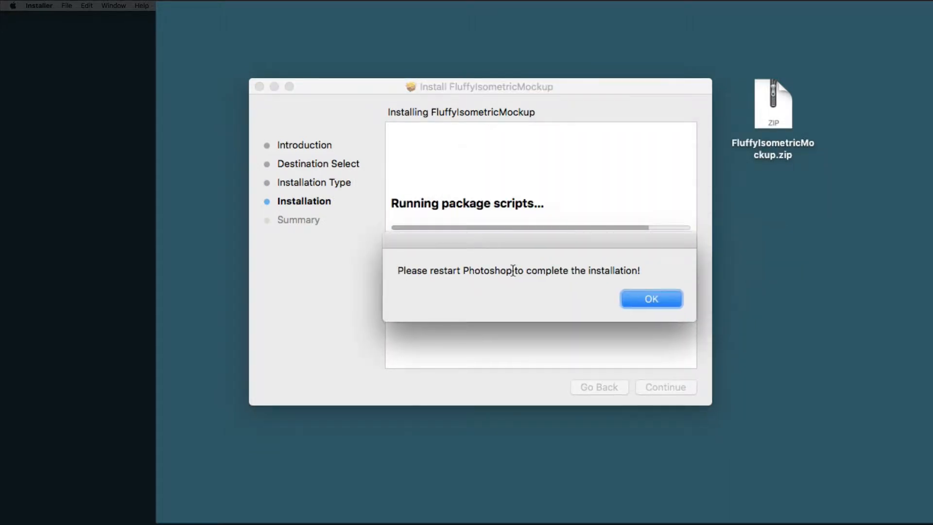
left_click(654, 300)
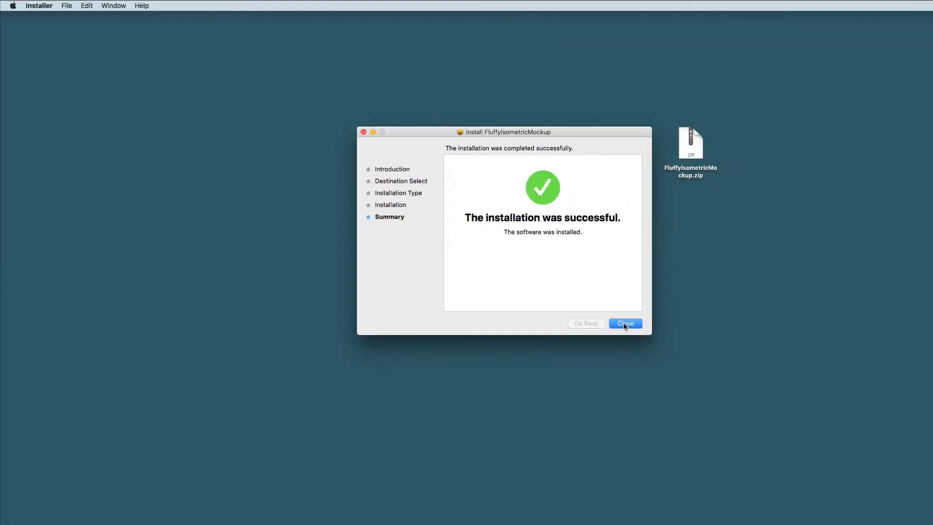
left_click(670, 387)
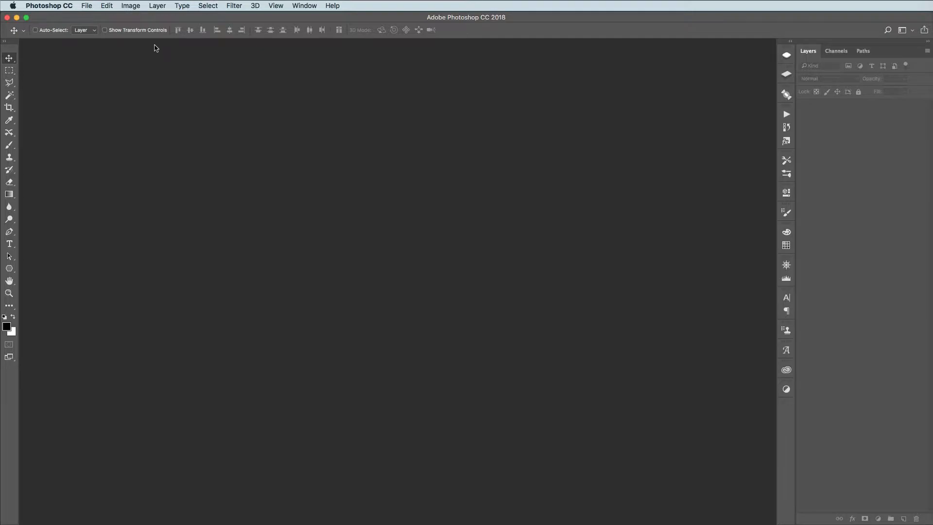
In Photoshop, open the Fluffy Isometric Mockup extension
left_click(310, 5)
mouse_move(357, 52)
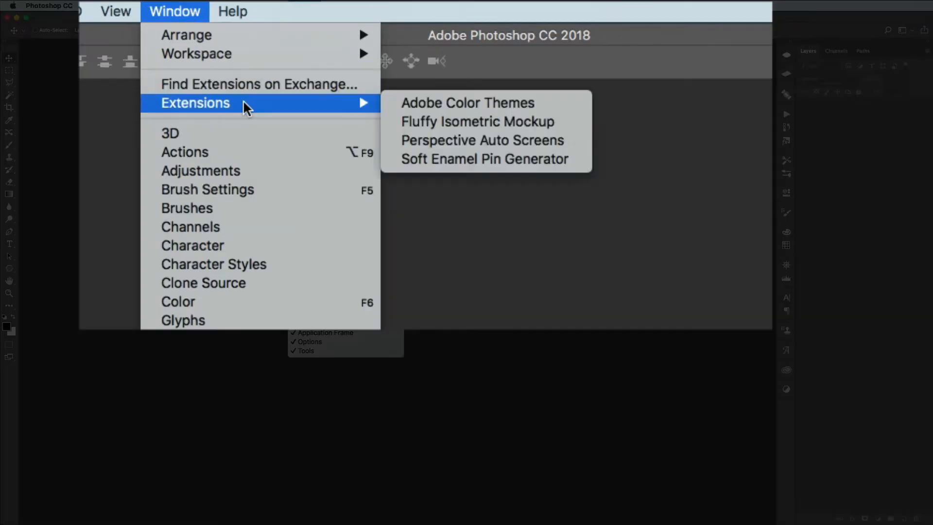
left_click(475, 123)
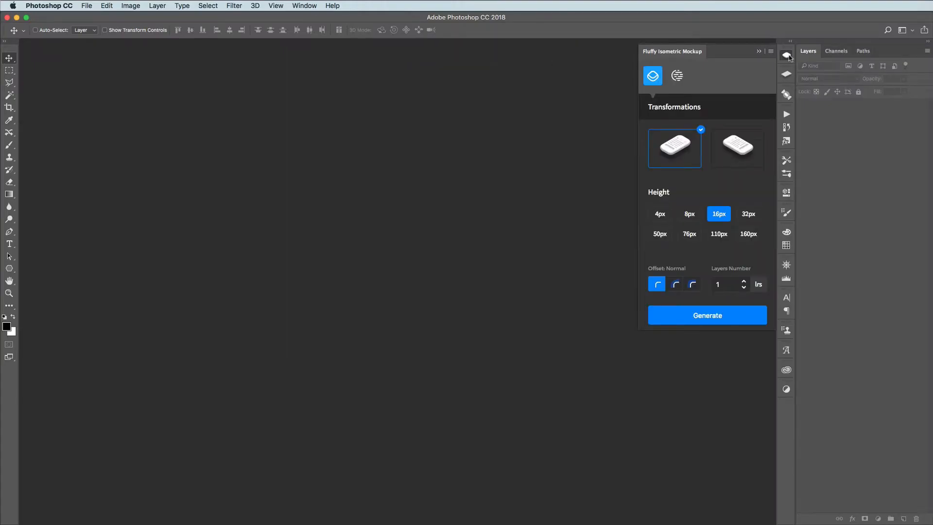
left_click(787, 56)
left_click(784, 57)
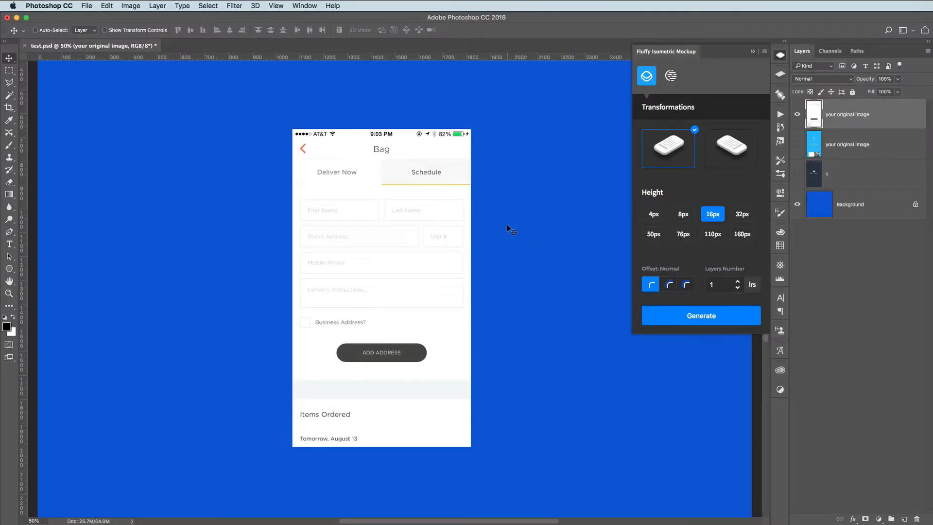
Check the pixel dimensions and resolution of test.psd in the Image Size settings without changing them
left_click(131, 6)
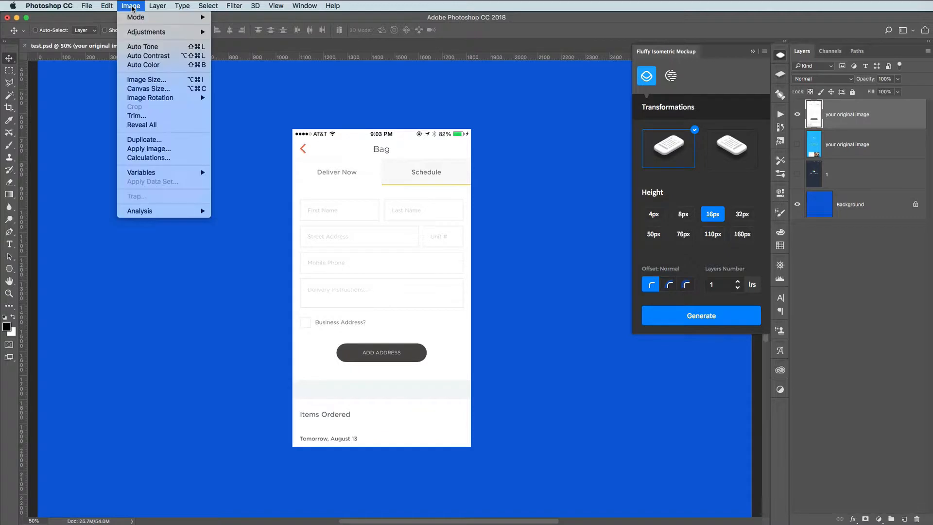
left_click(155, 80)
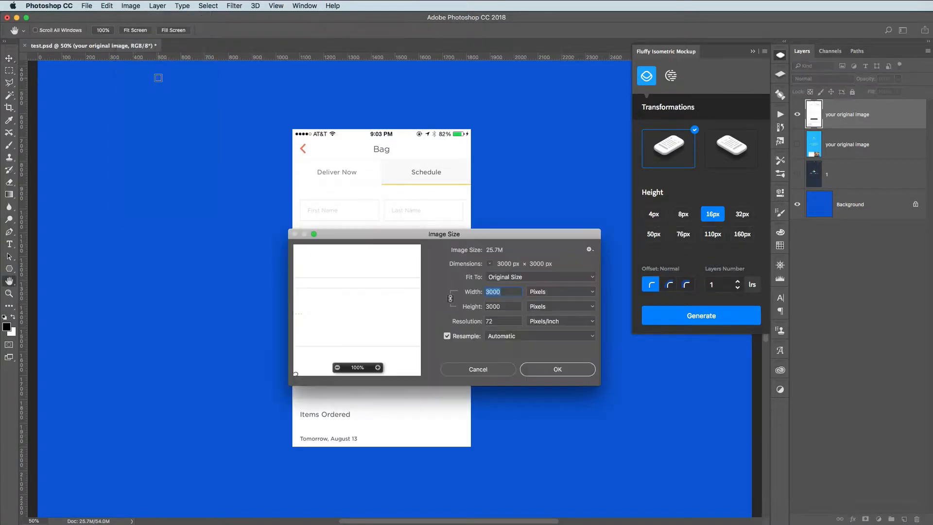
left_click_drag(523, 235, 503, 222)
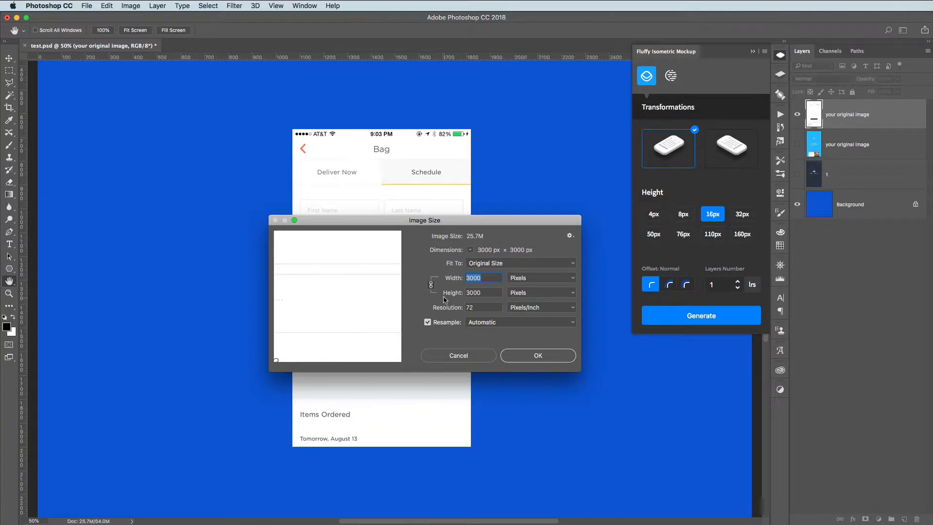
left_click(534, 354)
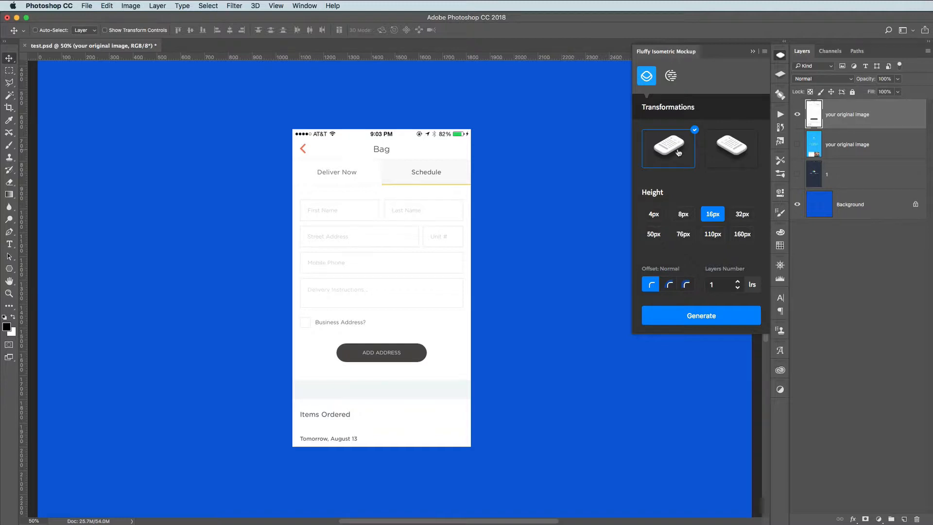
Generate an isometric mockup of the Bag screen with the second transformation and a height of 32px
left_click(739, 144)
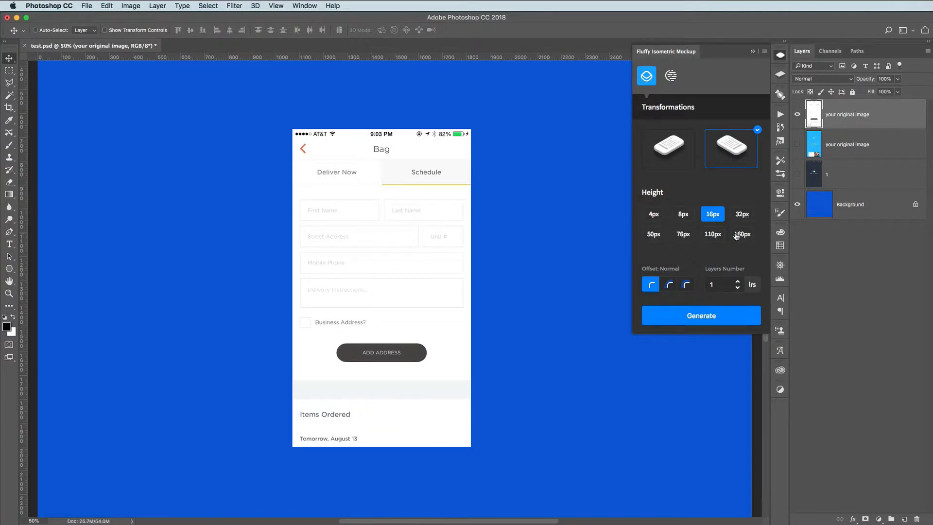
left_click(743, 214)
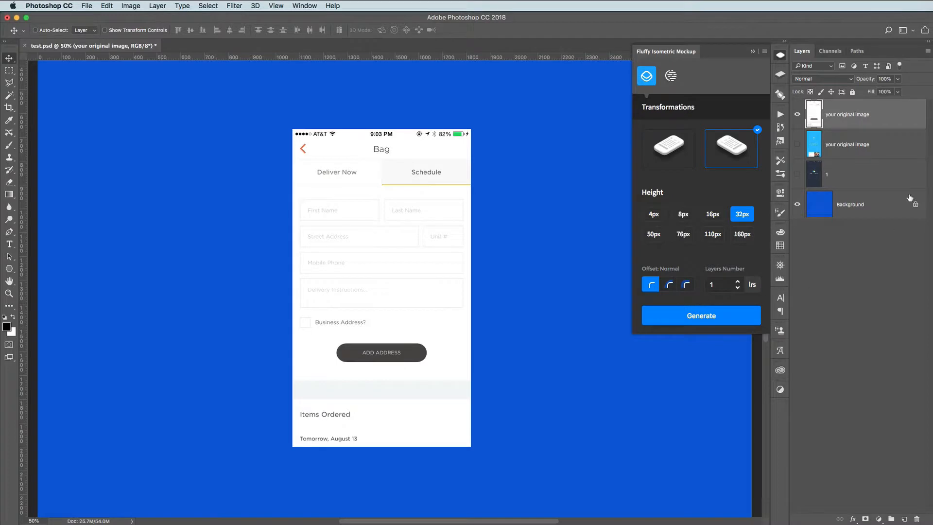
left_click(701, 317)
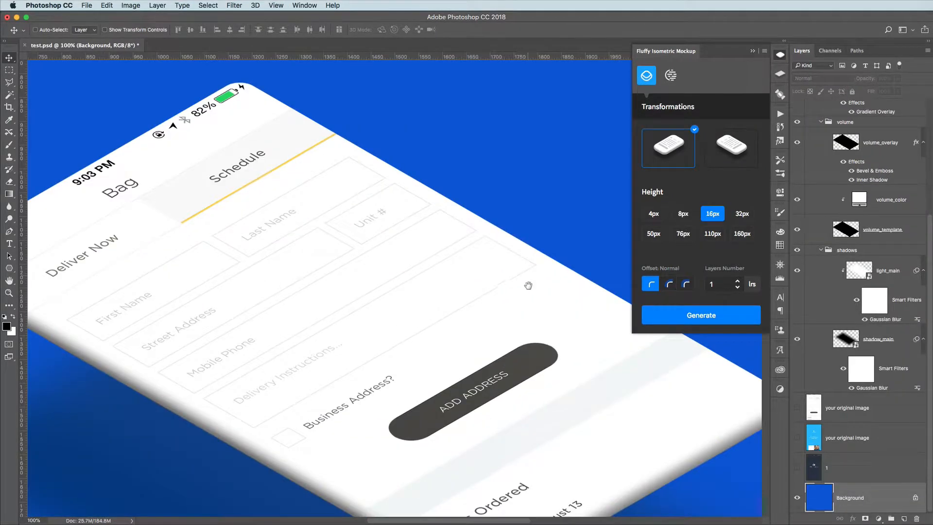
left_click_drag(527, 282, 456, 145)
left_click_drag(231, 161, 316, 233)
Collapse and hide the final_result group, then show and select the white "your original image" layer
scroll(860, 163, "up", 5)
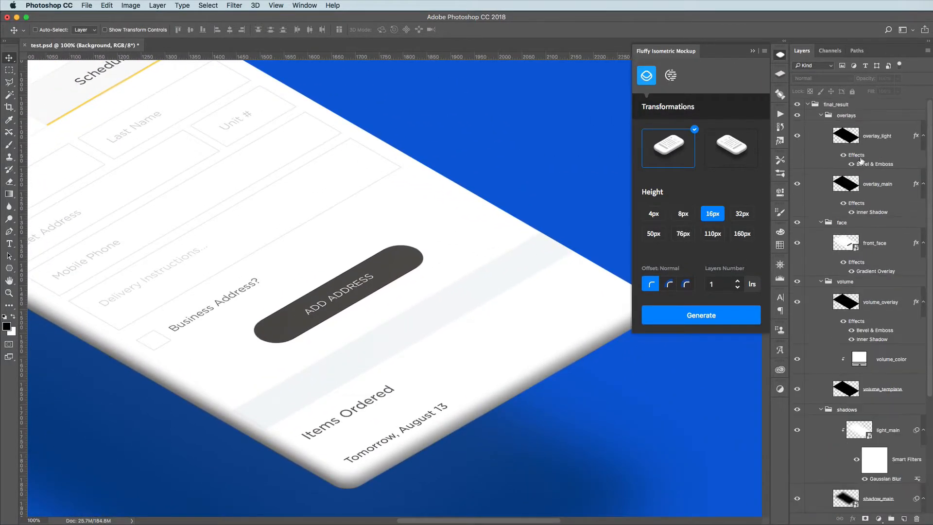
left_click(807, 104)
left_click(797, 104)
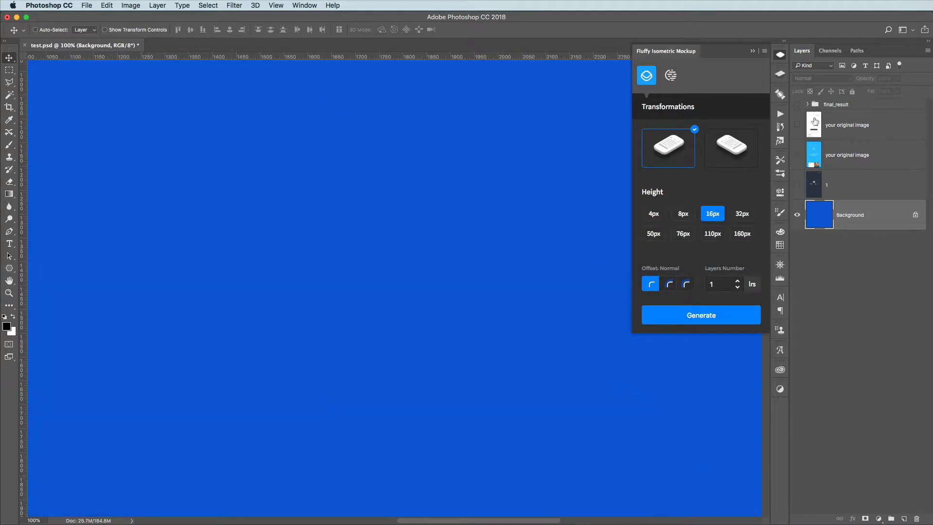
key("super+minus")
key("super+minus")
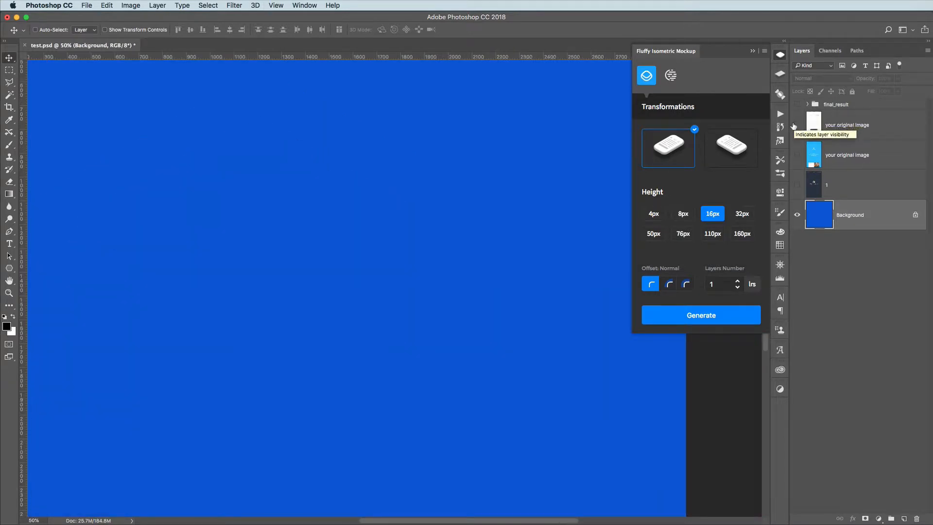
left_click(797, 125)
left_click(818, 126)
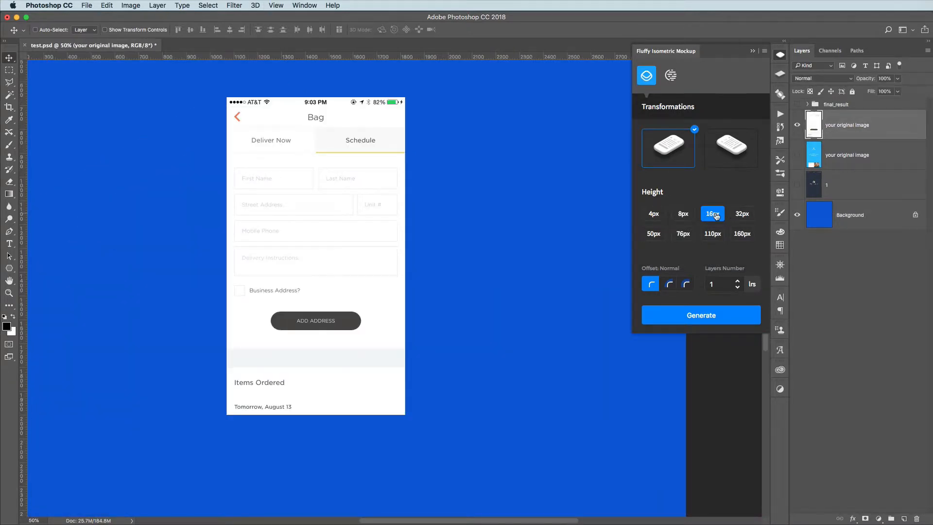
Generate a mockup of the Bag screen with the first transformation, a height of 16px and one layer
left_click(703, 319)
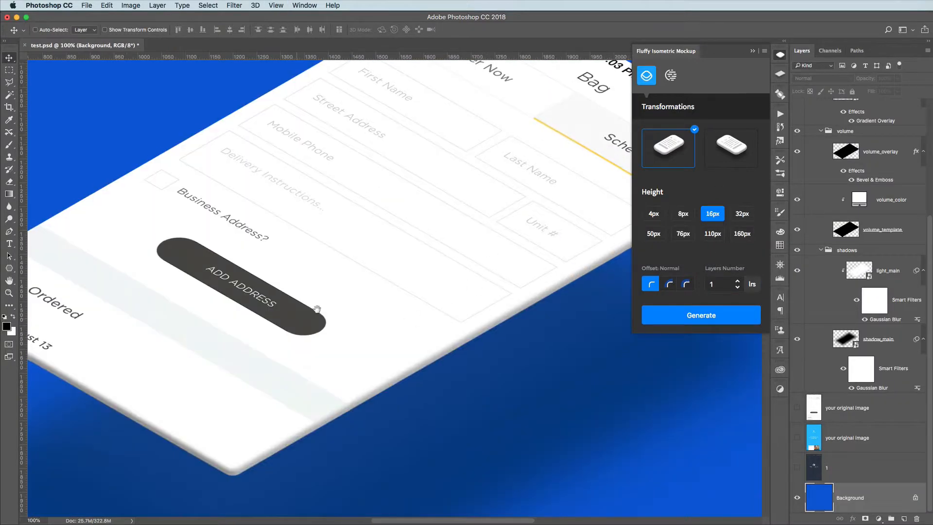
left_click_drag(317, 309, 126, 277)
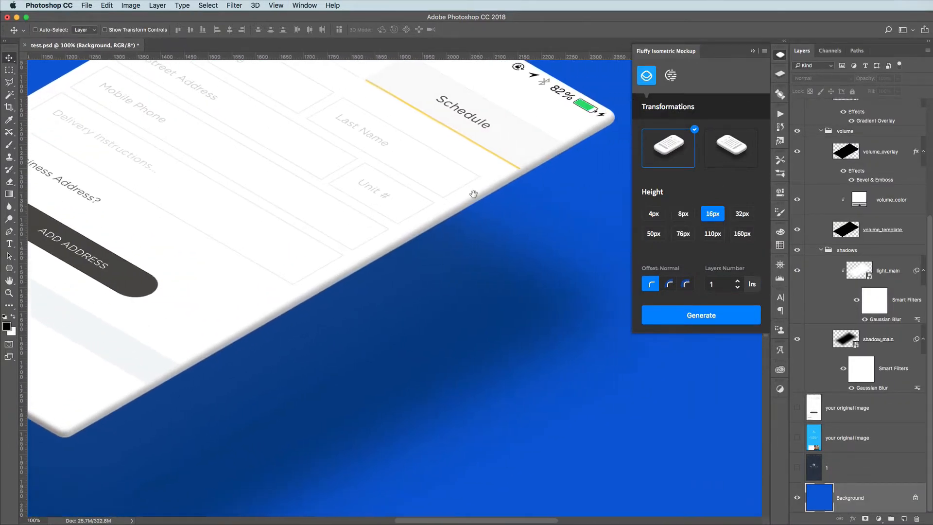
left_click_drag(472, 194, 392, 259)
left_click_drag(358, 165, 511, 228)
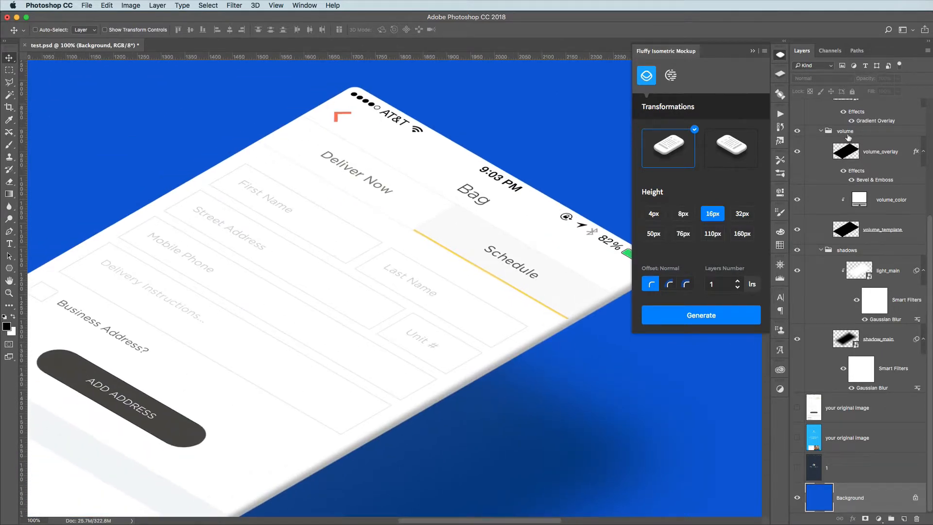
key("super+minus")
key("super+minus")
Collapse and hide the newly generated final_result group, then show and select the white original image layer again
scroll(839, 141, "up", 5)
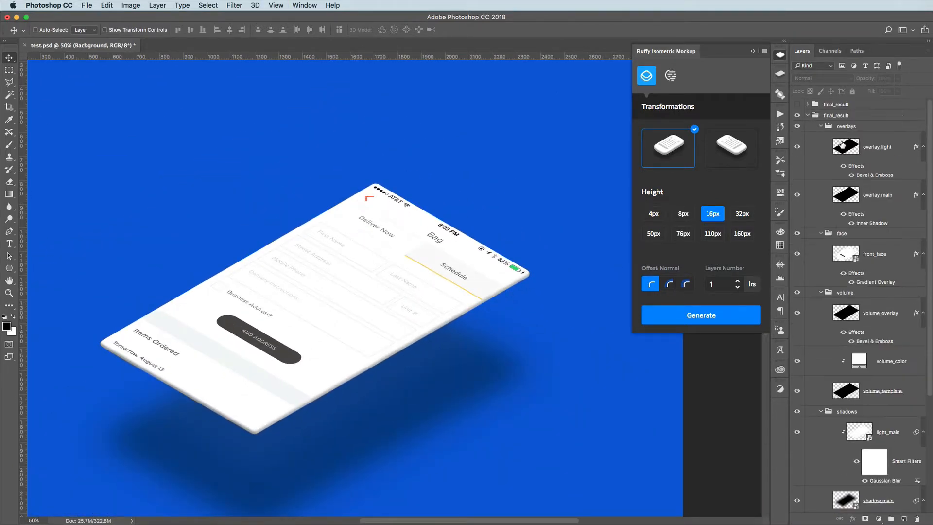
left_click(807, 115)
left_click(798, 116)
left_click(797, 136)
left_click(816, 140)
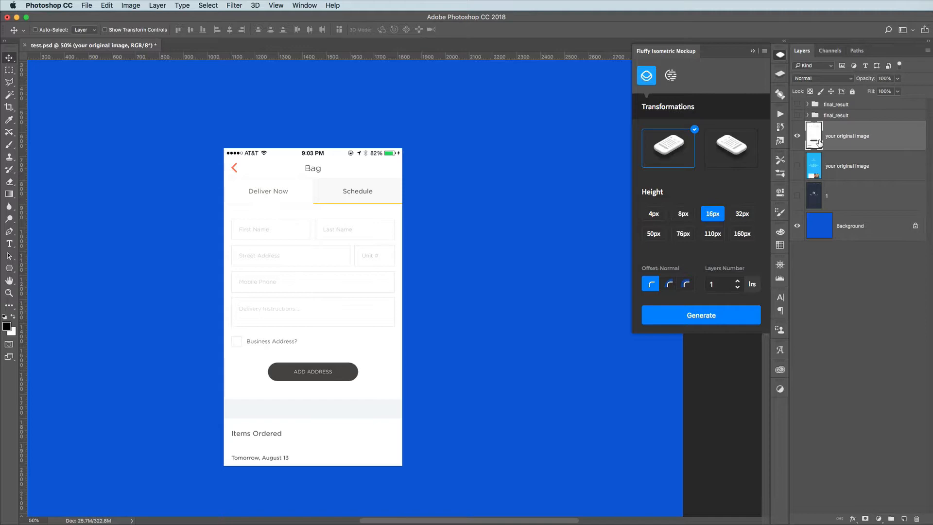
Set the mockup height to 8px and generate the Bag screen mockup with the first transformation
left_click(683, 214)
left_click(702, 315)
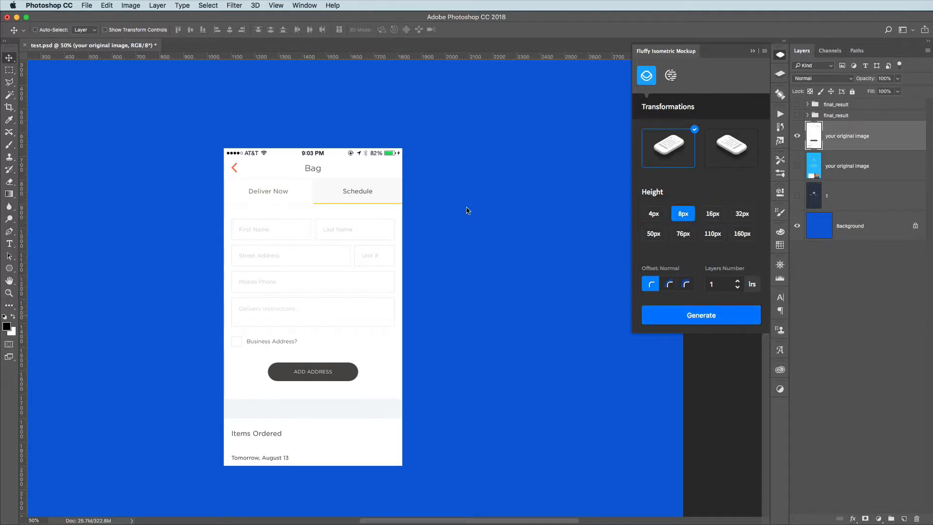
Examine the edges, corners and shadow of the 8px mockup up close, then the whole canvas and its layer groups
key("super+plus")
key("super+plus")
left_click_drag(316, 404, 408, 233)
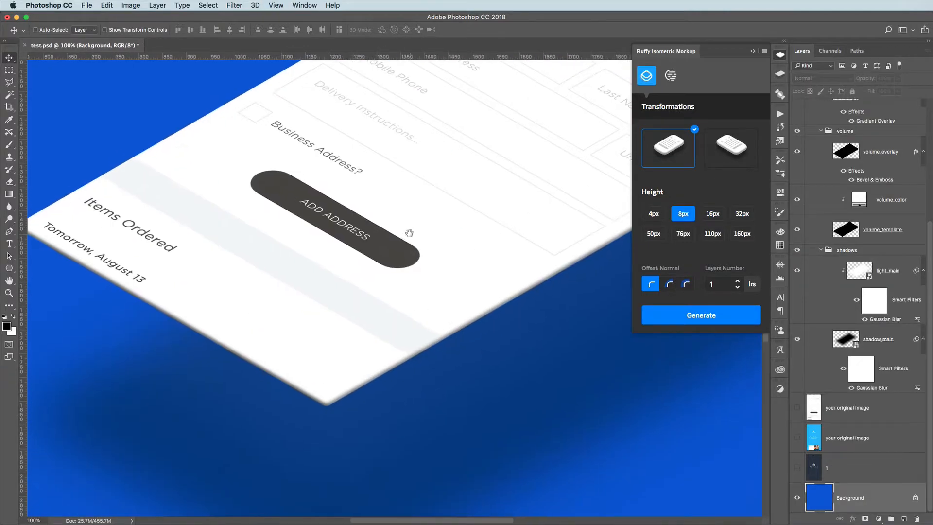
left_click_drag(466, 236, 472, 237)
left_click_drag(379, 211, 489, 244)
left_click_drag(554, 169, 568, 264)
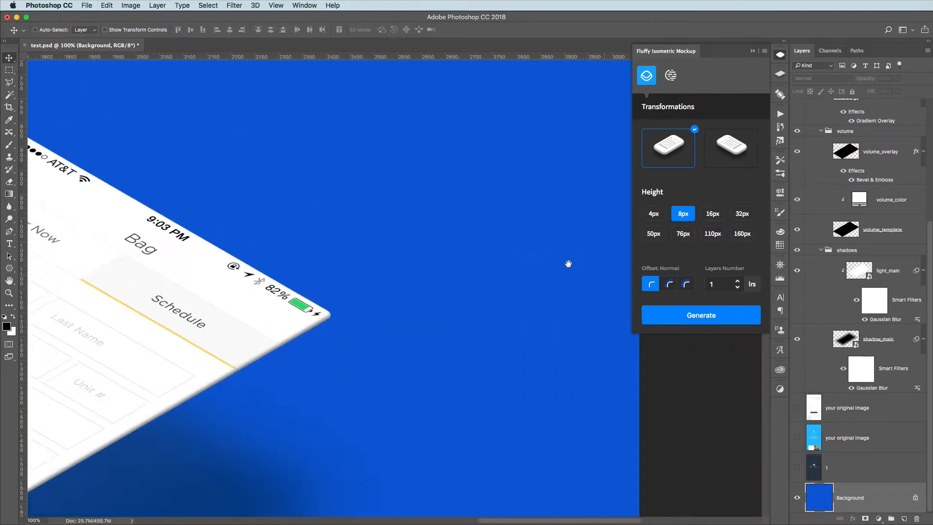
left_click_drag(139, 242, 311, 247)
key("super+minus")
key("super+minus")
key("super+minus")
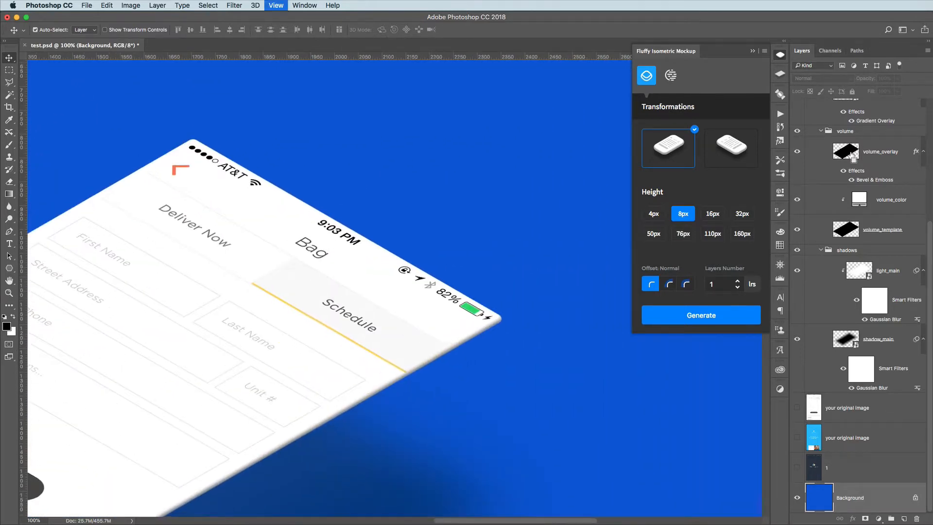
scroll(884, 160, "up", 5)
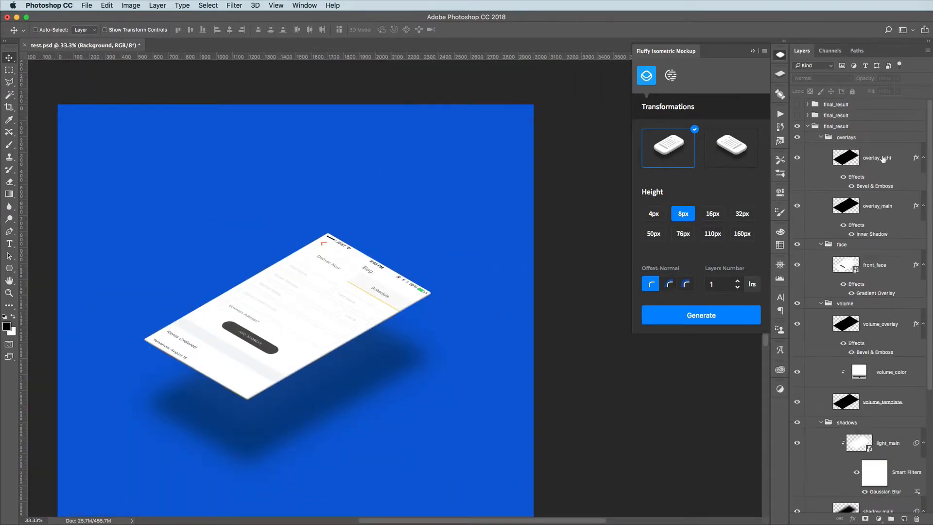
Collapse and hide the 8px mockup group, then show the white original image layer and generate its mockup with a 4px height
left_click(807, 126)
left_click(797, 126)
left_click(814, 146)
left_click(797, 147)
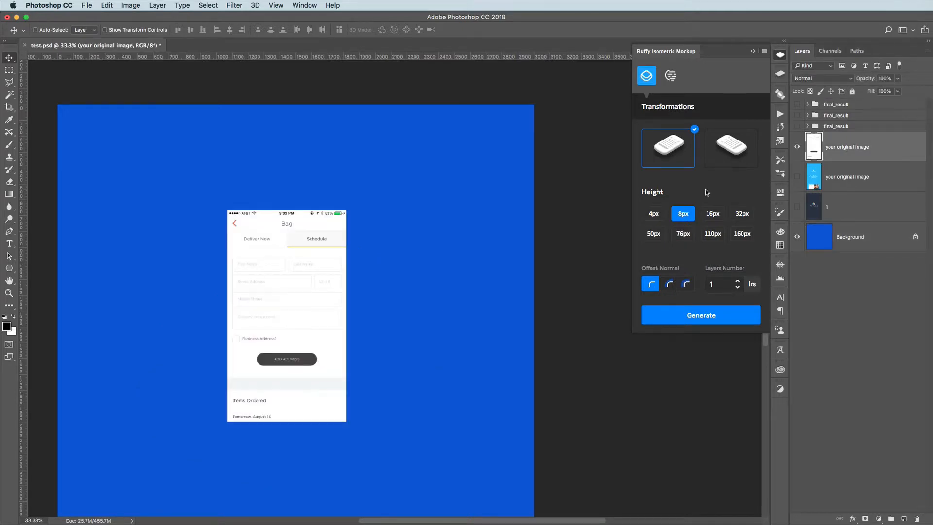
left_click(654, 214)
left_click(714, 315)
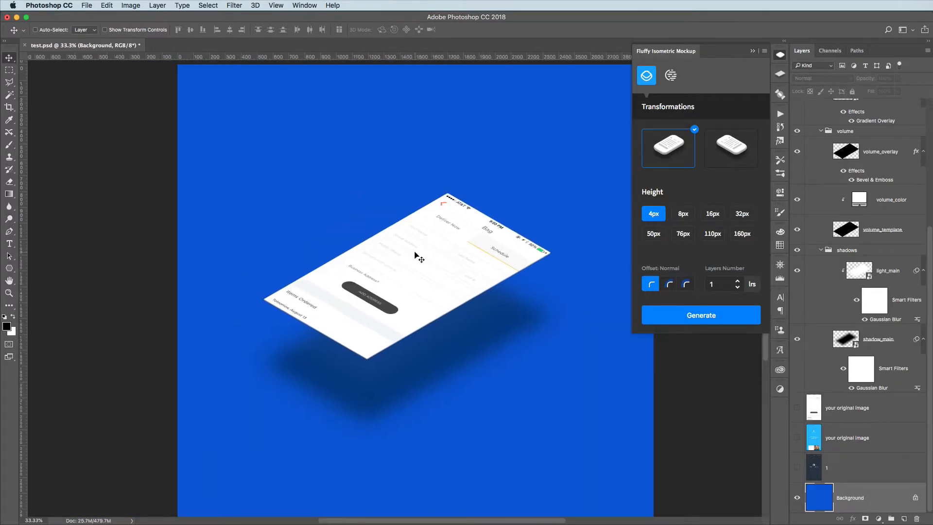
Examine the corners, thin edges and shadow of the 4px Bag mockup up close, then view the whole mockup
key("super+1")
left_click_drag(354, 330, 517, 241)
left_click_drag(544, 190, 292, 242)
left_click_drag(478, 178, 315, 283)
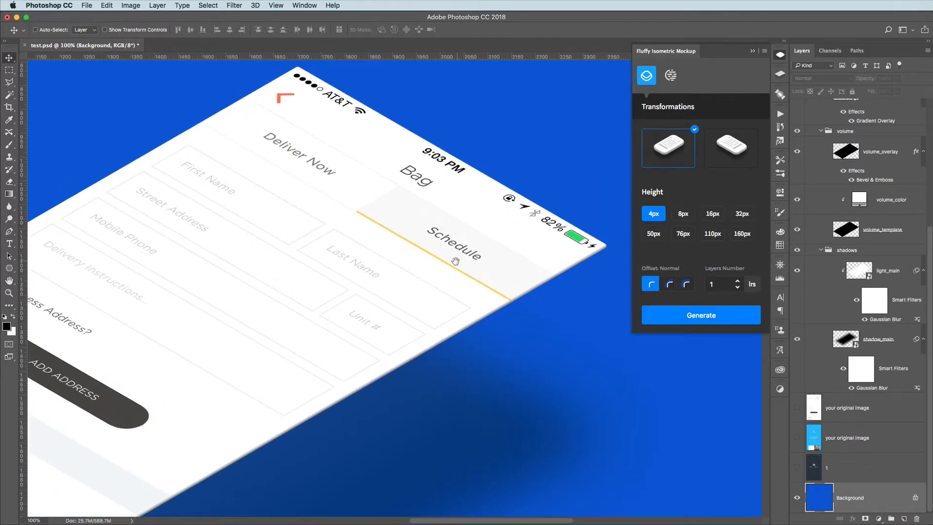
left_click_drag(454, 263, 454, 287)
left_click_drag(117, 377, 441, 268)
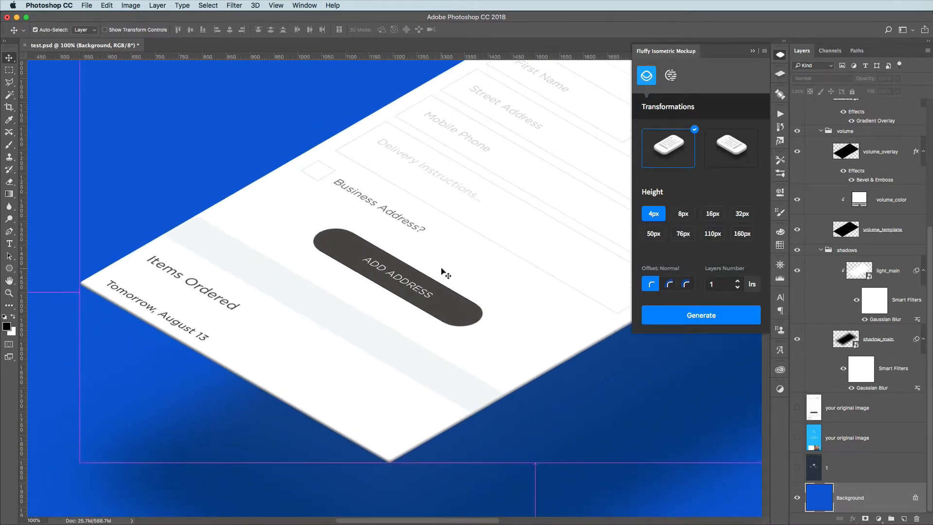
key("super+minus")
key("super+minus")
key("super+minus")
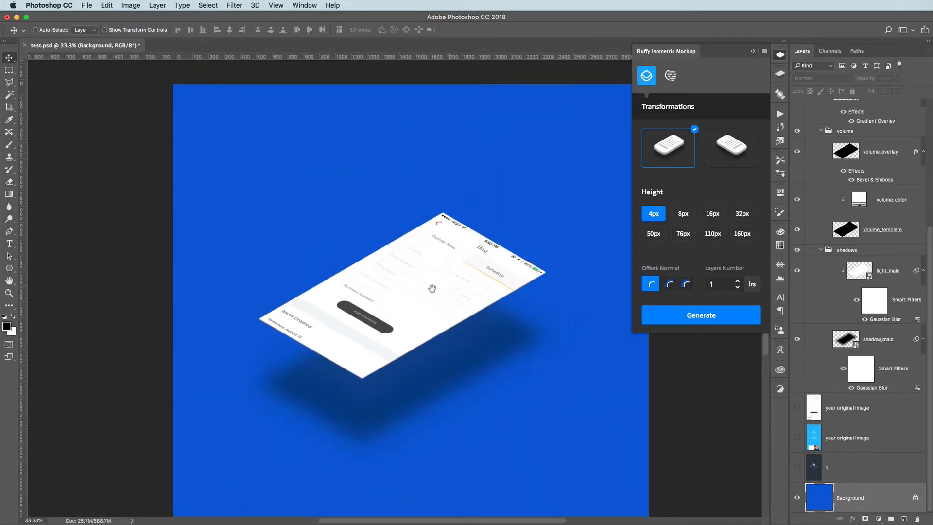
Collapse and hide the 4px mockup's final_result group, then show and select the white original image layer
scroll(878, 186, "up", 5)
left_click(812, 138)
left_click(807, 137)
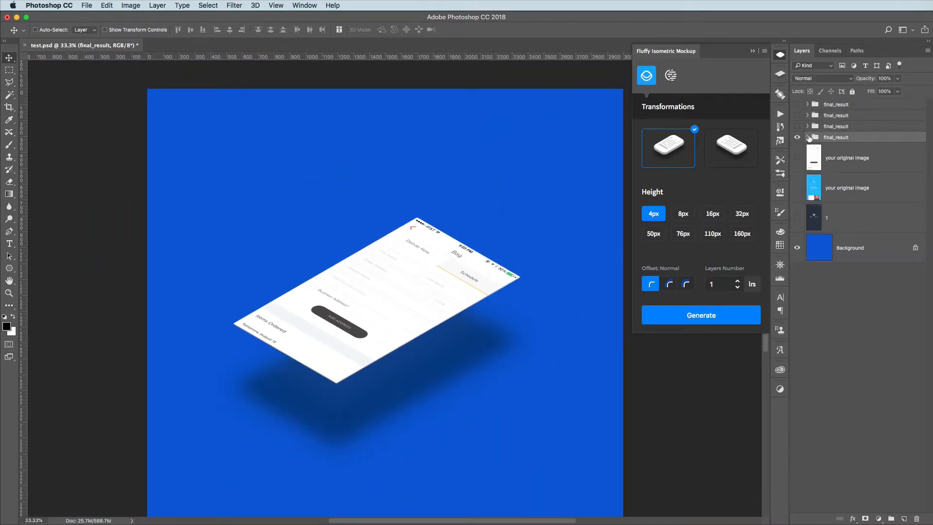
left_click(798, 138)
left_click(797, 157)
left_click(821, 160)
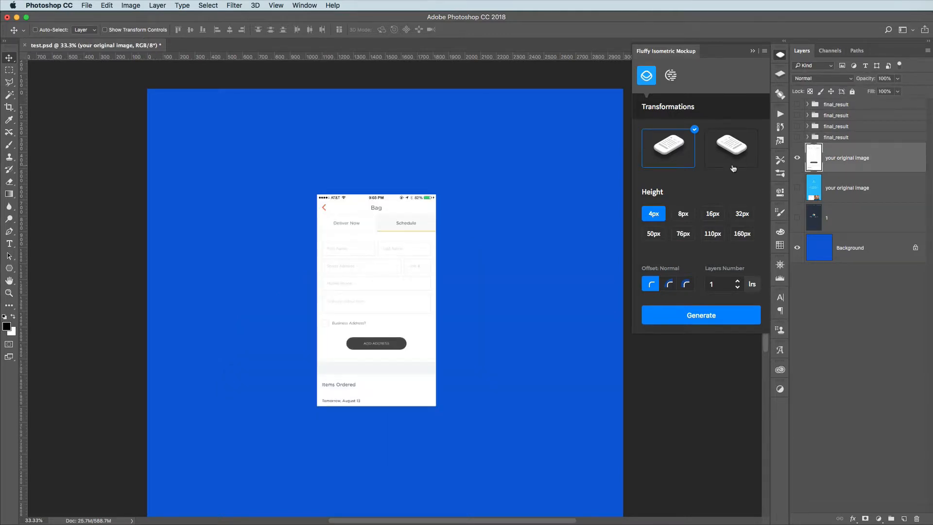
Generate the Bag screen mockup with the first transformation, a 110px height and the Normal offset, and inspect its rounded corner
left_click(713, 235)
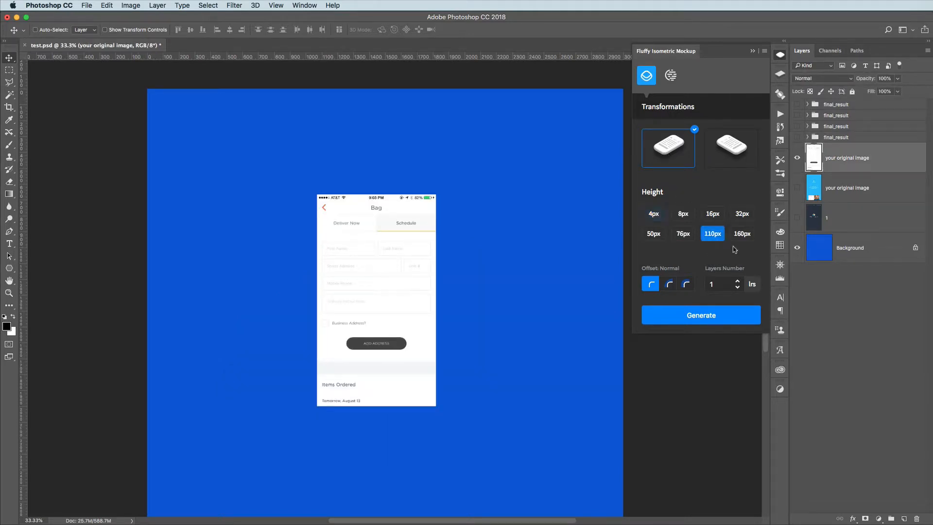
left_click(703, 315)
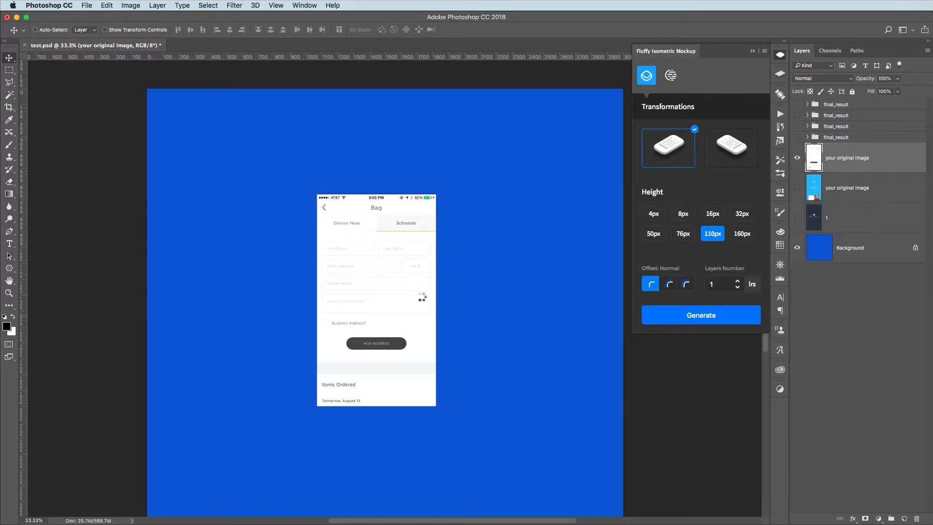
key("super+plus")
key("super+plus")
key("super+plus")
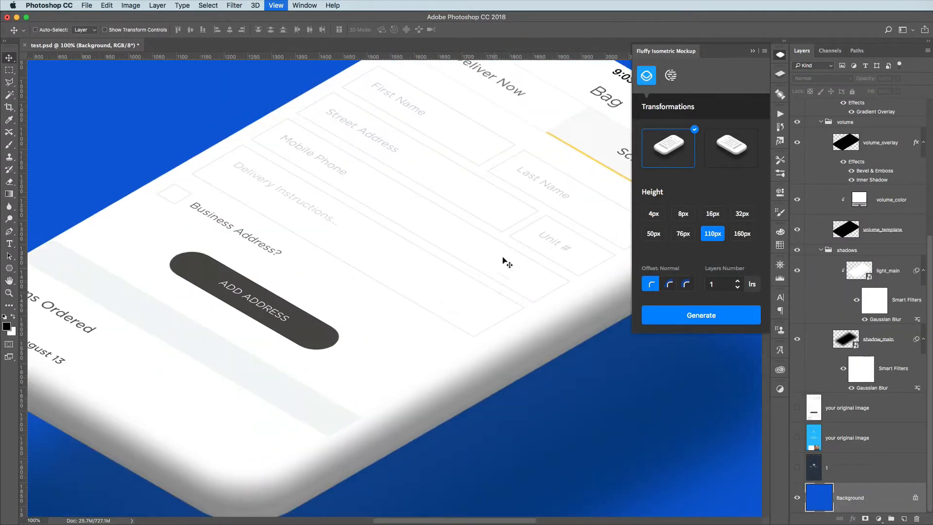
left_click_drag(537, 227, 383, 315)
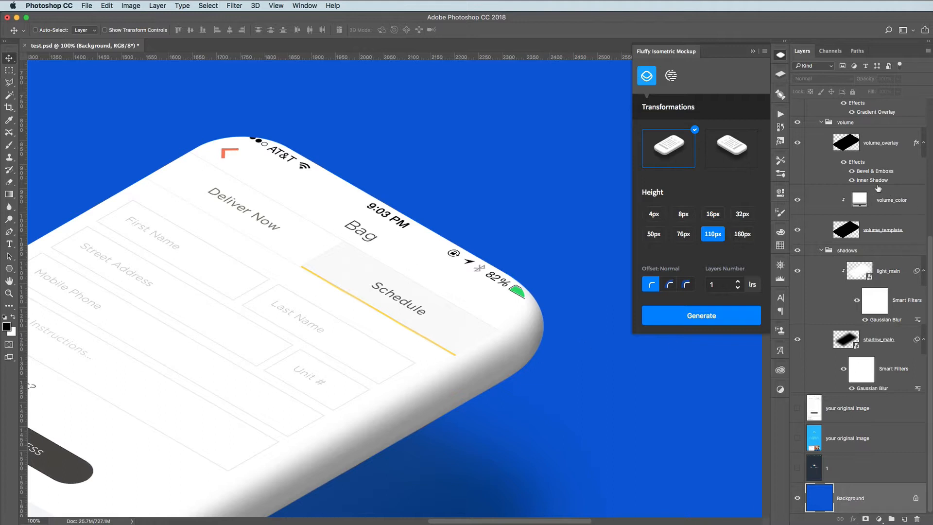
Collapse and hide the 110px mockup group, then show and select the white original image layer again
scroll(866, 177, "up", 5)
left_click(808, 148)
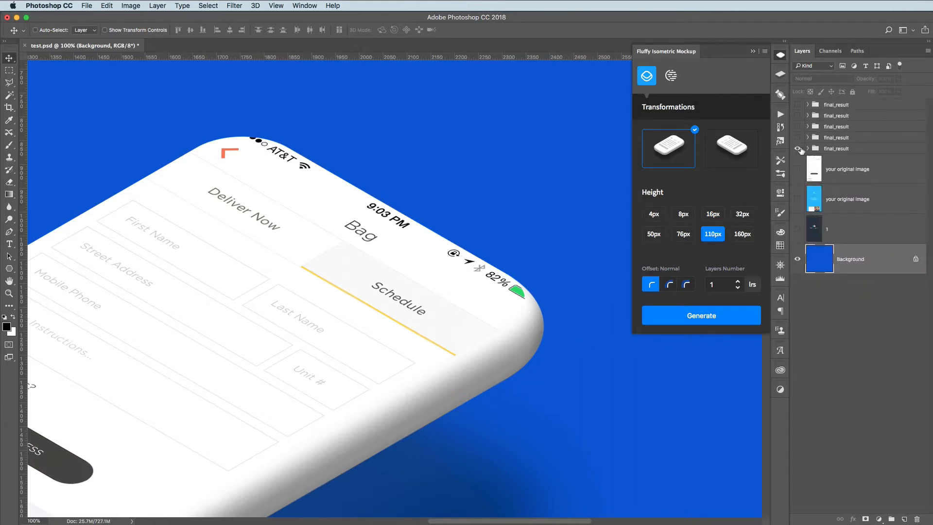
left_click(798, 148)
left_click(814, 169)
left_click(798, 168)
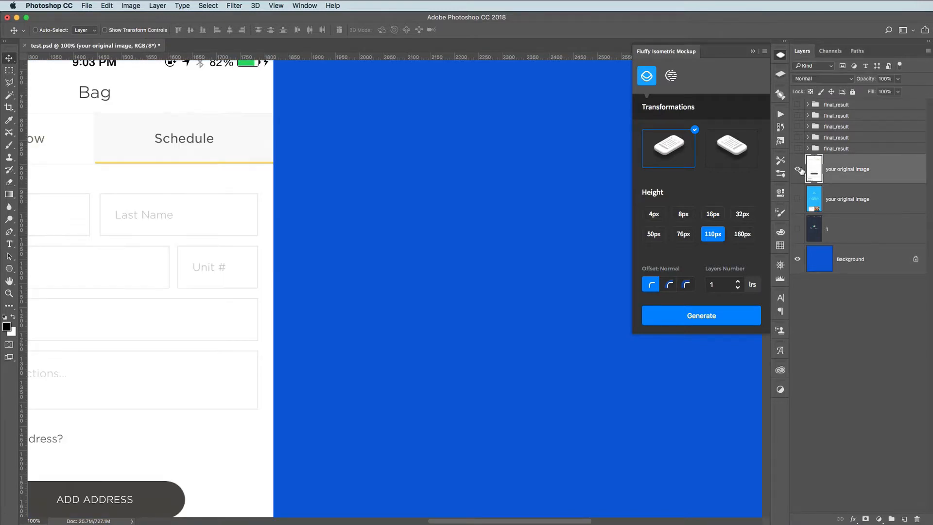
key("super+minus")
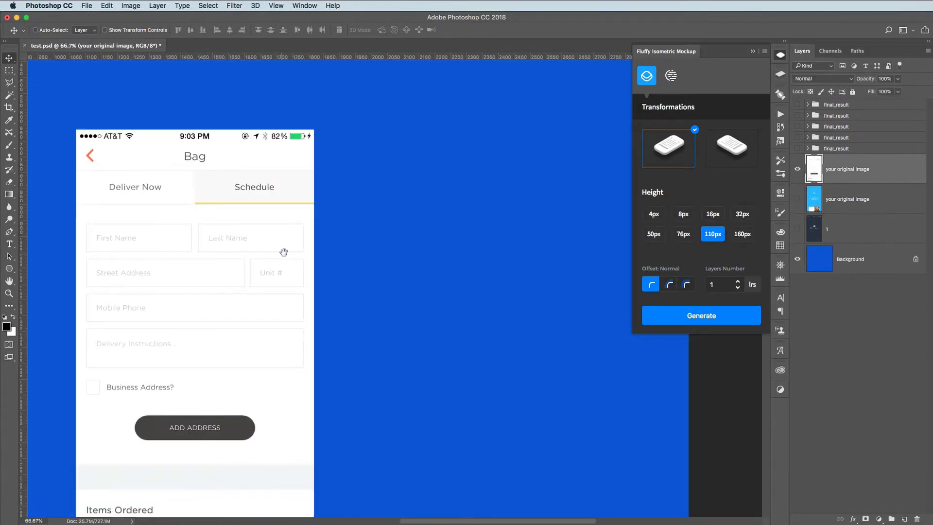
left_click_drag(283, 252, 412, 214)
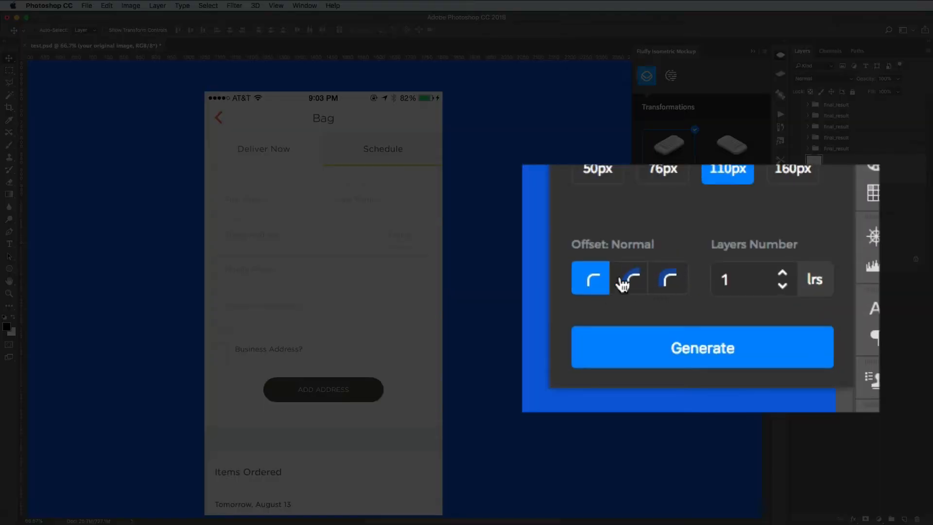
Change the offset to Tight and generate the Bag screen mockup with the 110px height
left_click(671, 286)
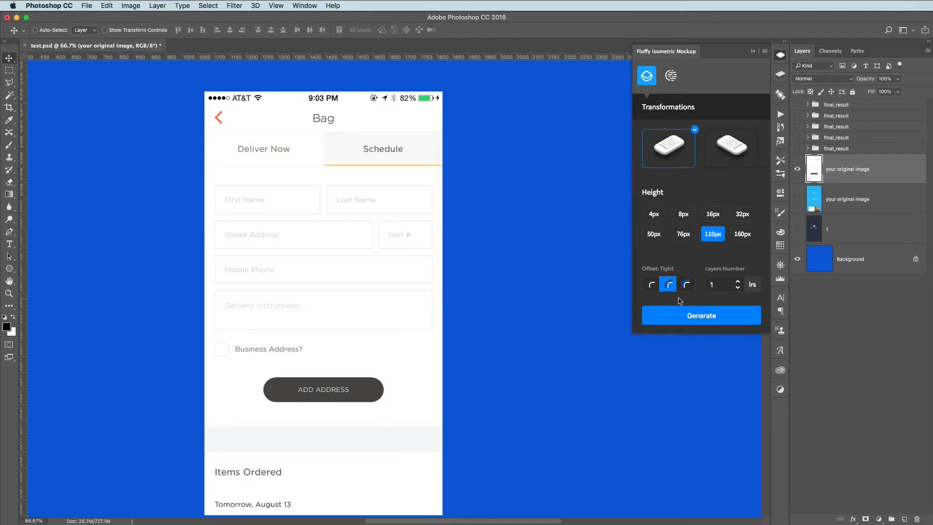
left_click(681, 320)
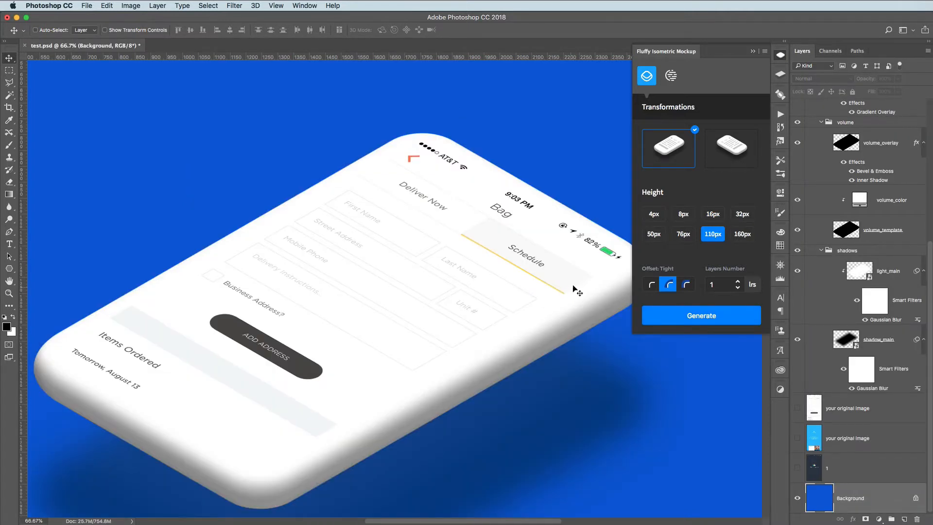
left_click_drag(571, 256, 493, 277)
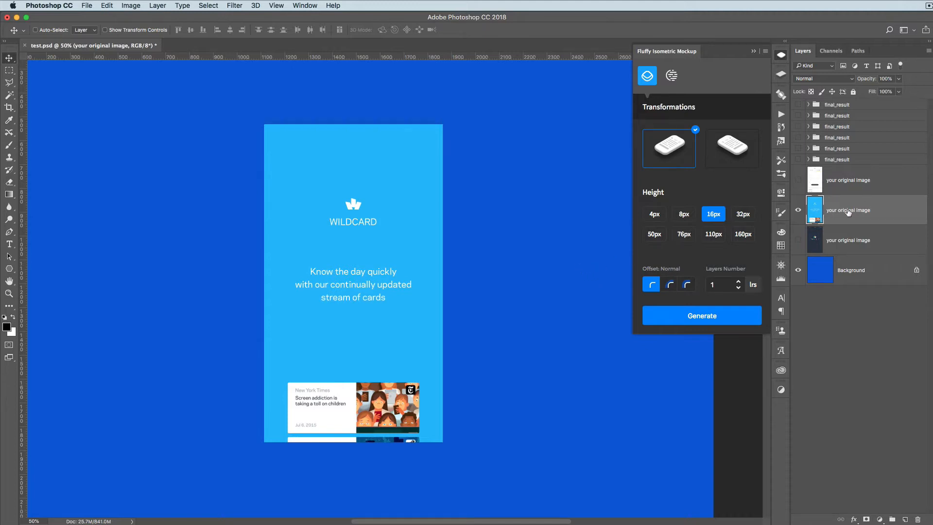
Generate a mockup of the blue Wildcard screen with the first transformation, 110px height, Normal offset and one layer
left_click(735, 148)
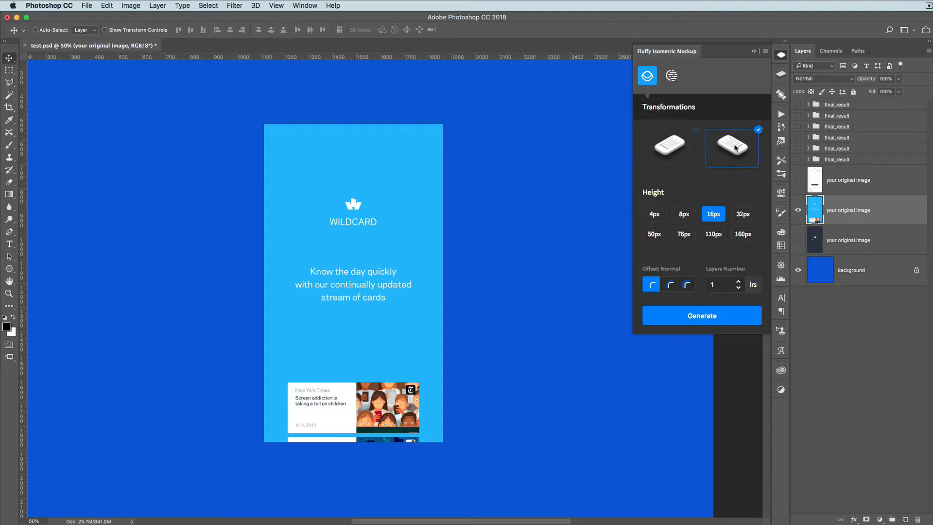
left_click(677, 152)
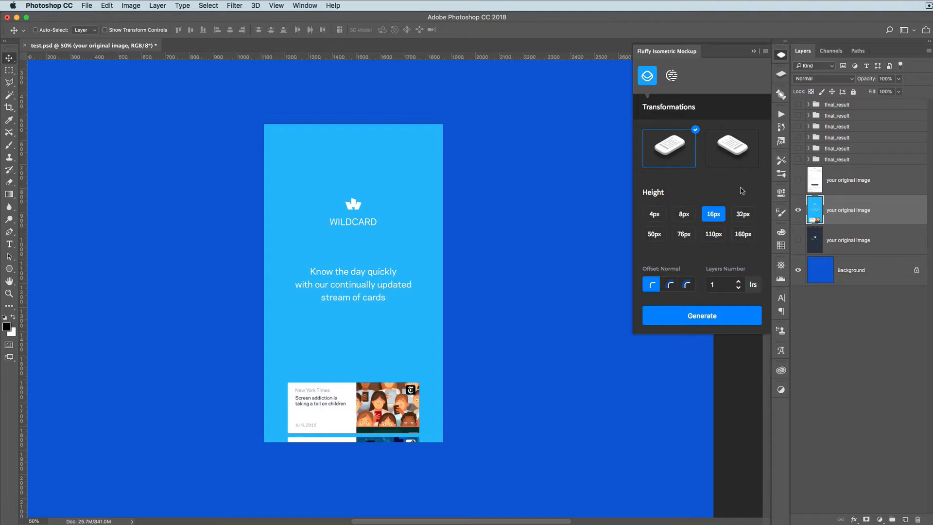
left_click(713, 235)
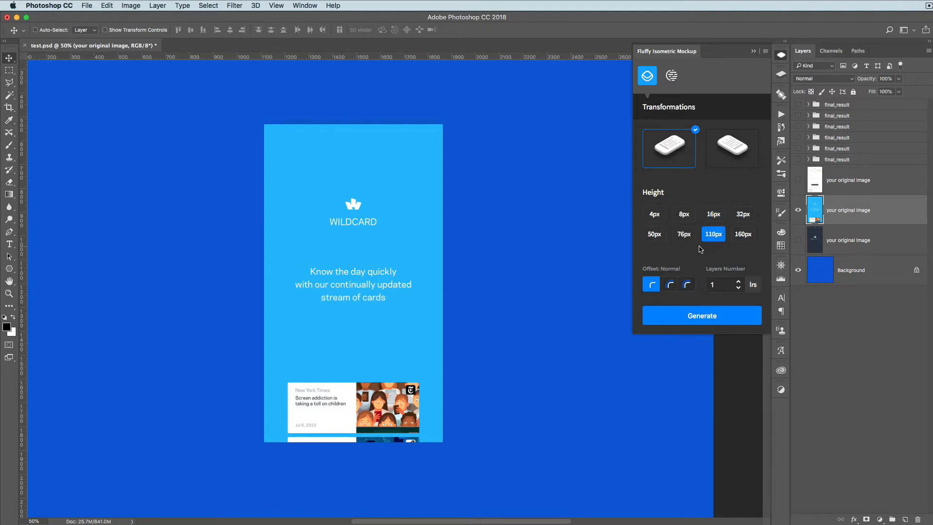
left_click(669, 284)
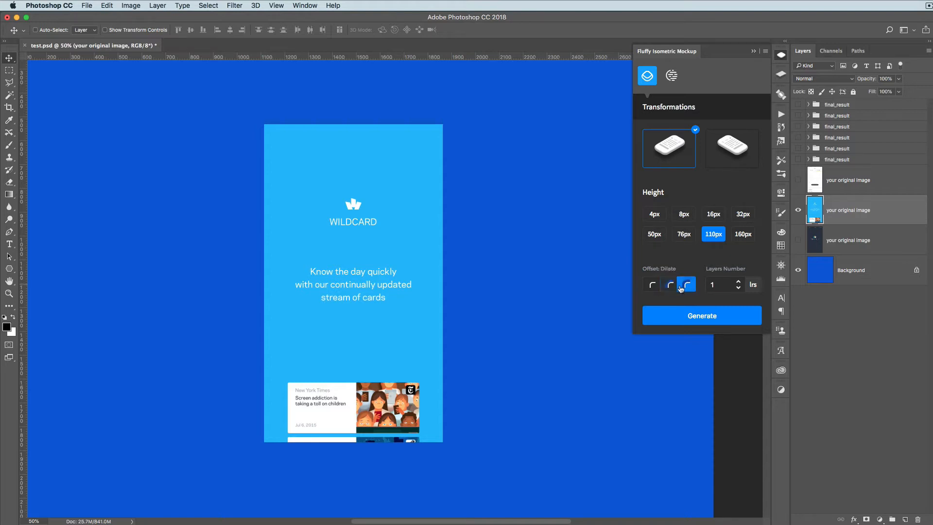
left_click(652, 286)
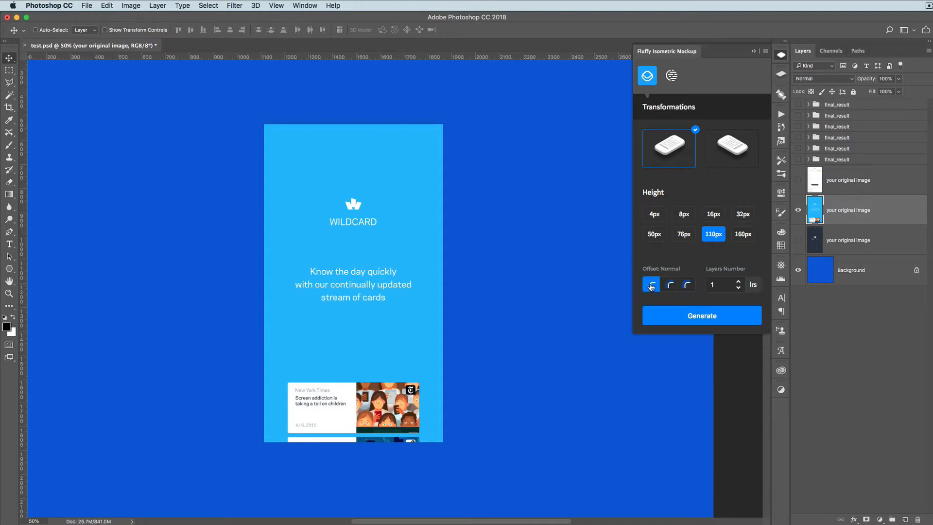
left_click(695, 316)
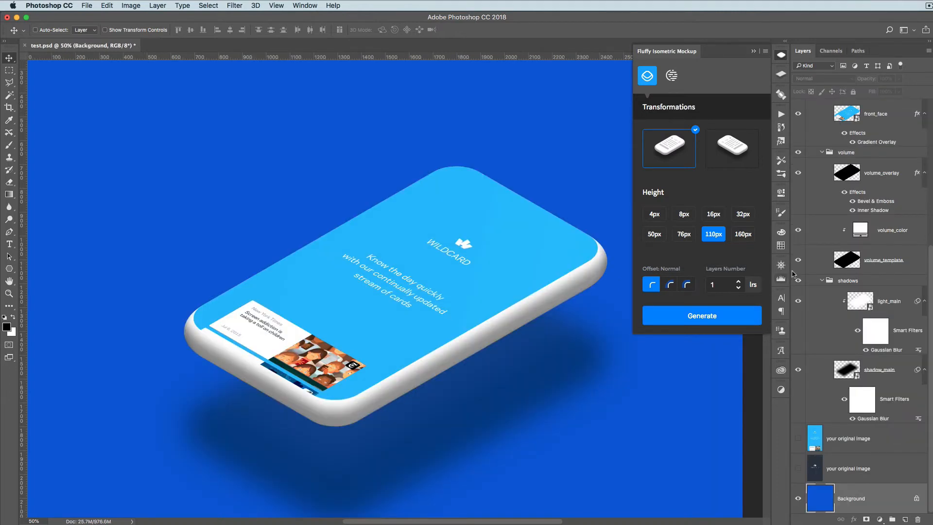
Recolour the mockup's volume_color fill layer with the light blue sampled from the Wildcard screen, 00b7ff
double_click(860, 231)
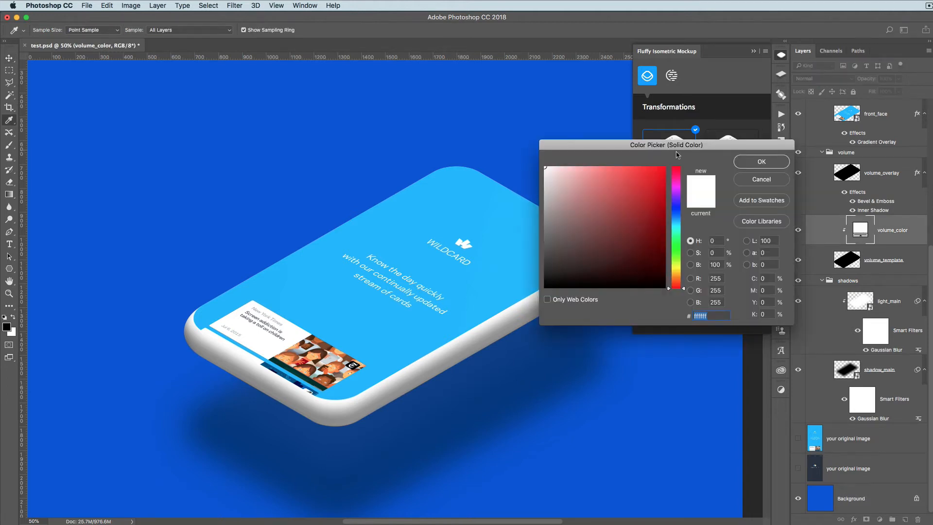
left_click(469, 225)
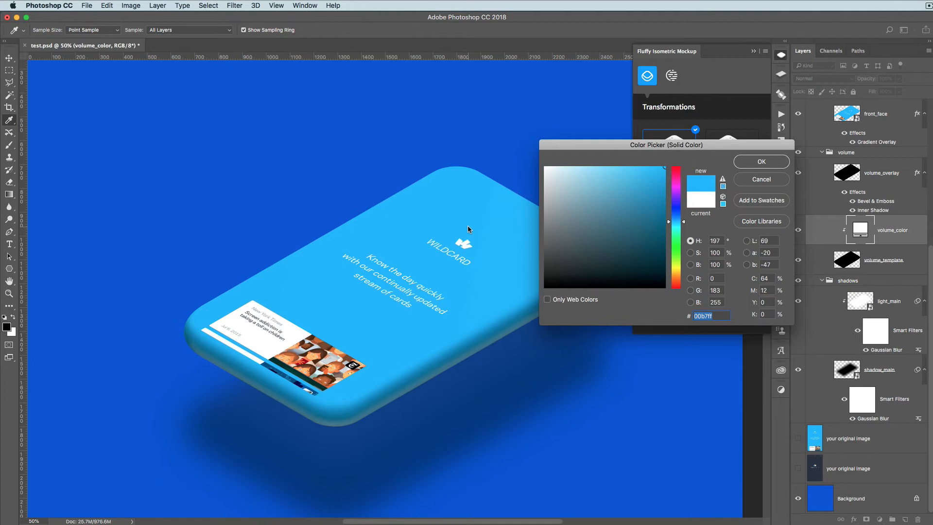
left_click(769, 164)
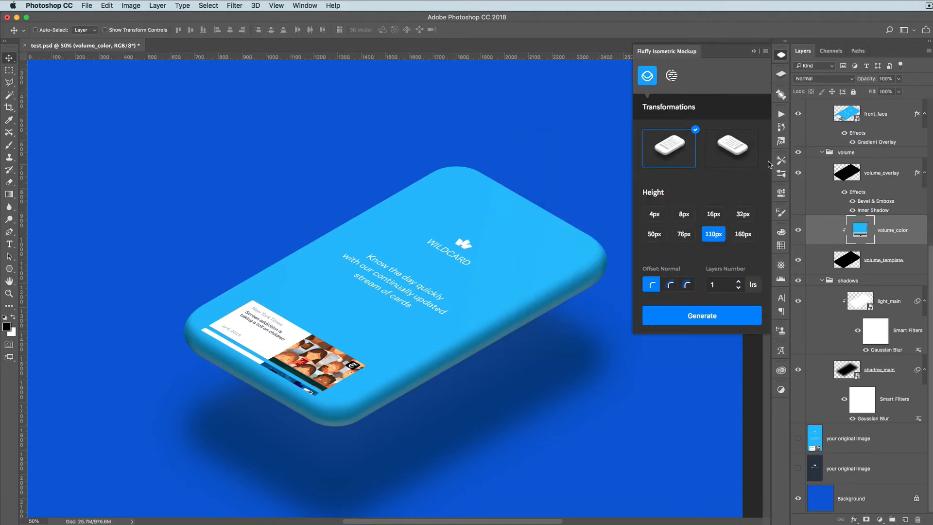
Clear the layer style from the front_face layer in the Wildcard mockup's face group
scroll(926, 170, "up", 1)
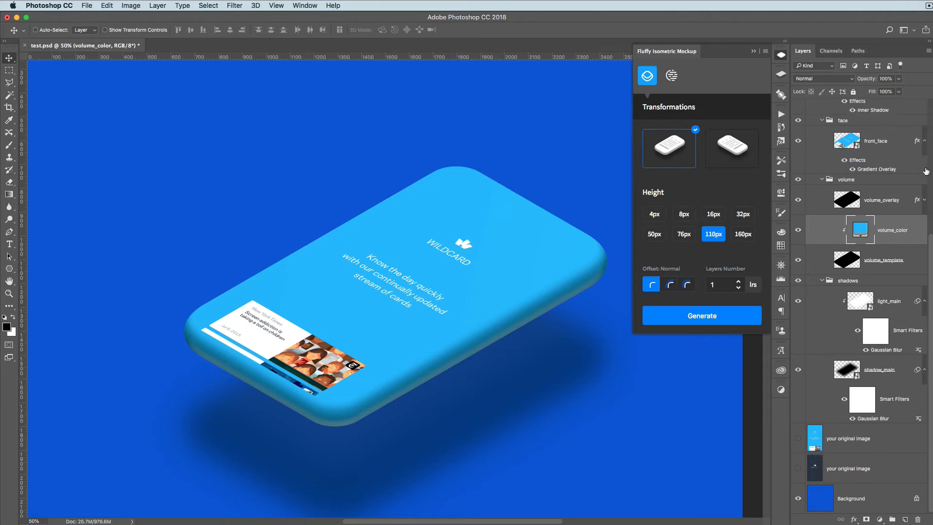
scroll(871, 182, "up", 2)
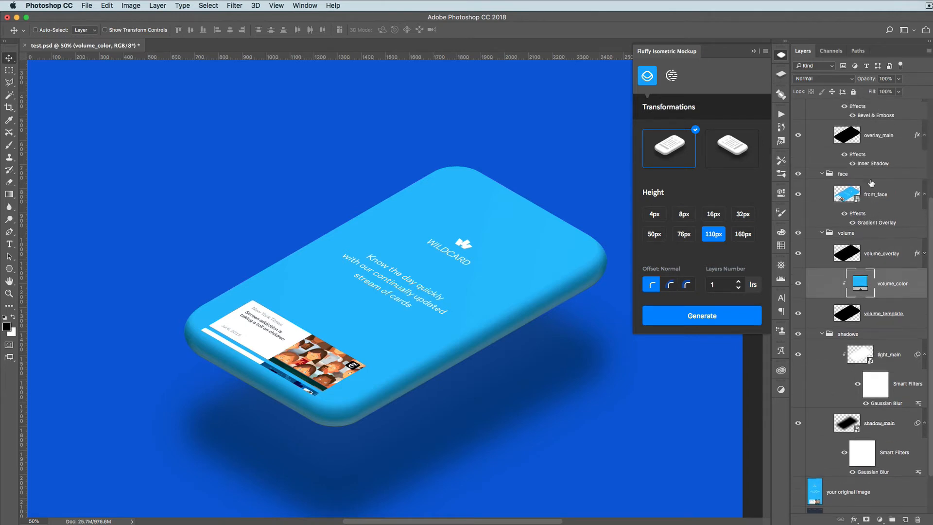
left_click(874, 193)
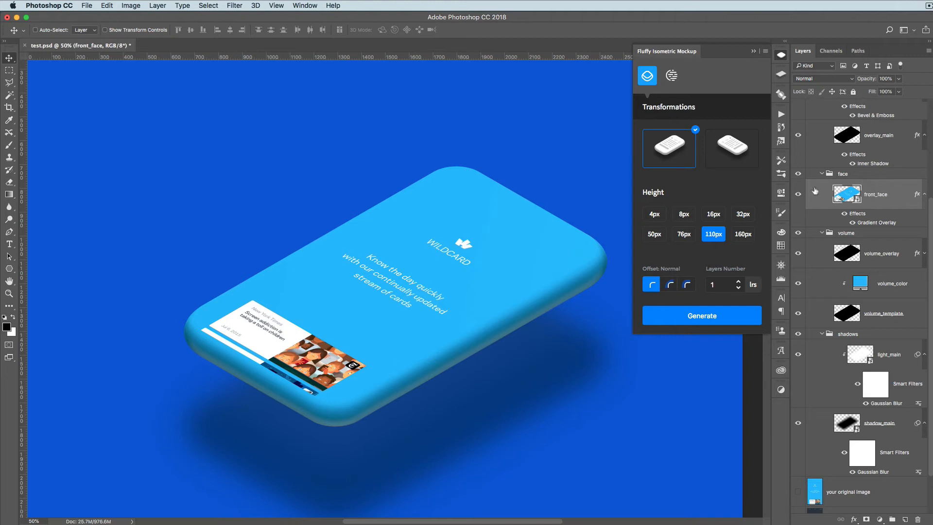
left_click(158, 6)
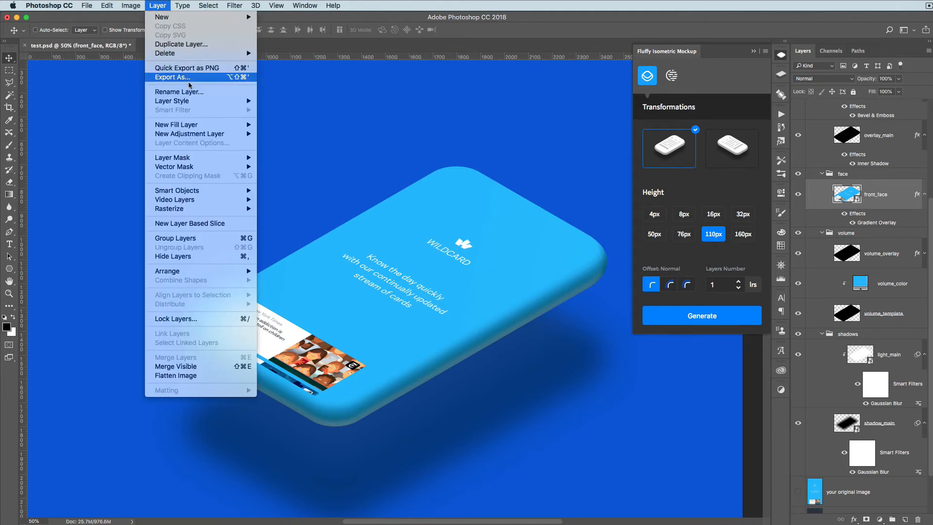
mouse_move(199, 101)
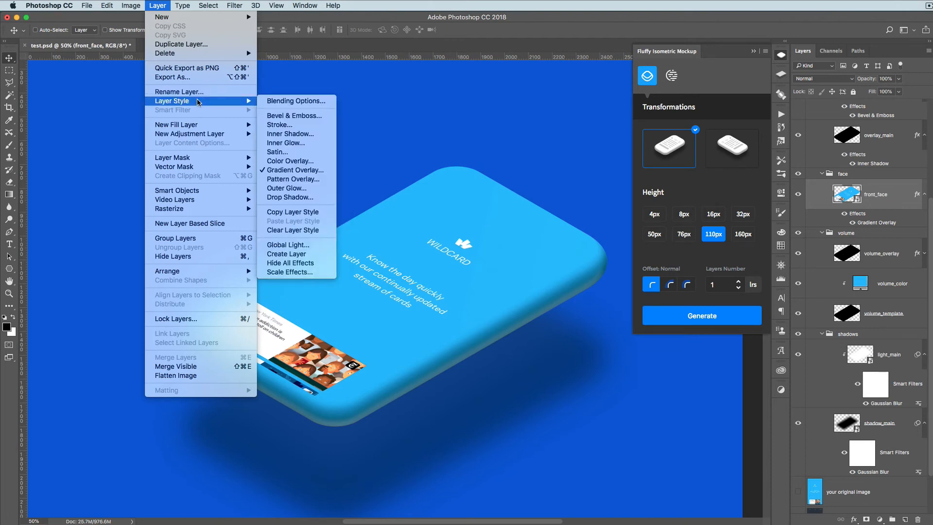
left_click(295, 230)
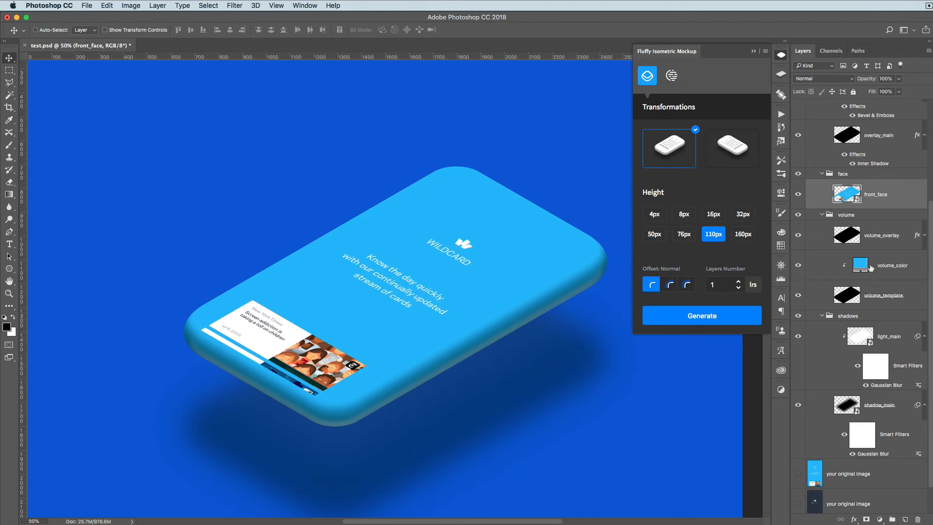
Lower the opacity of the volume_overlay layer to 30% and of the overlay_light layer to 20%
left_click(884, 238)
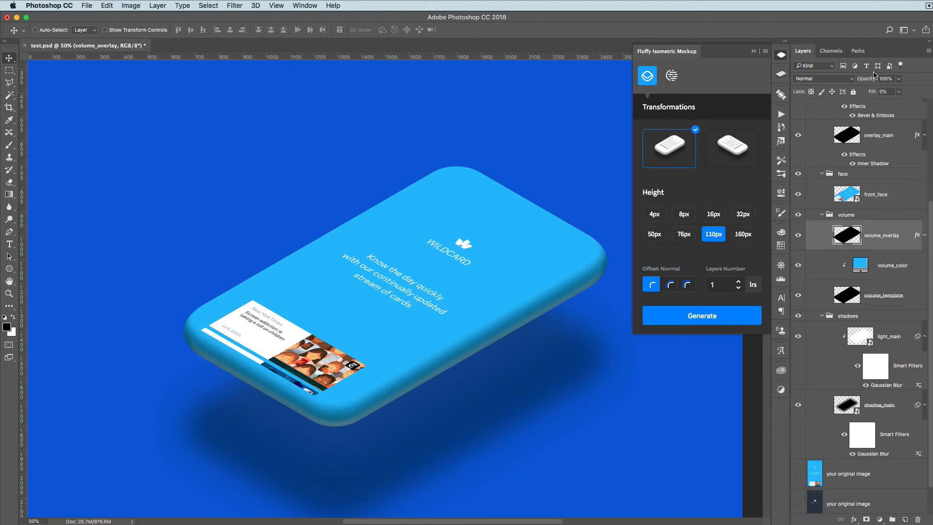
left_click_drag(872, 79, 840, 81)
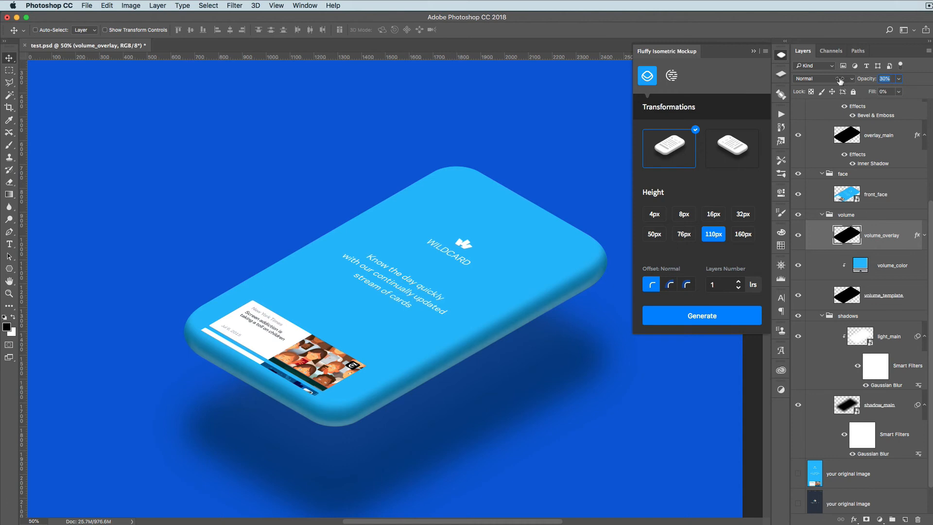
scroll(878, 193, "up", 3)
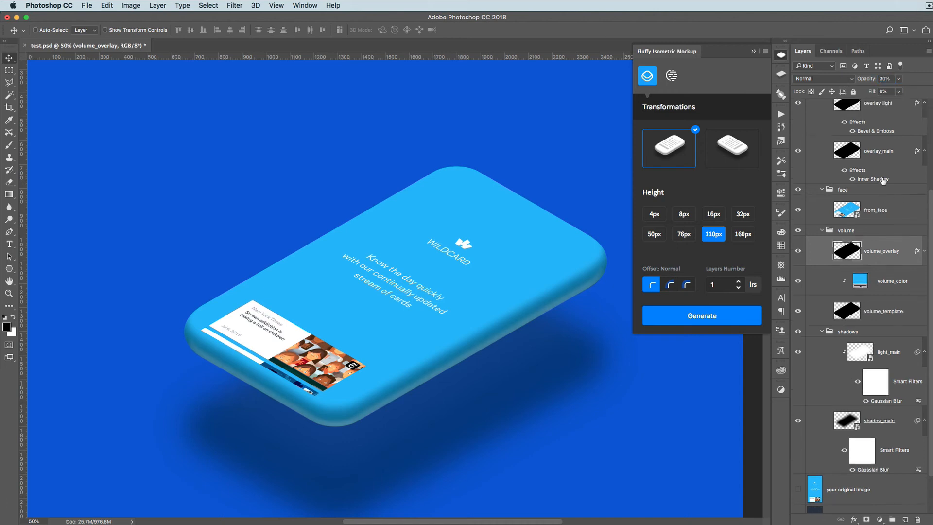
left_click(853, 187)
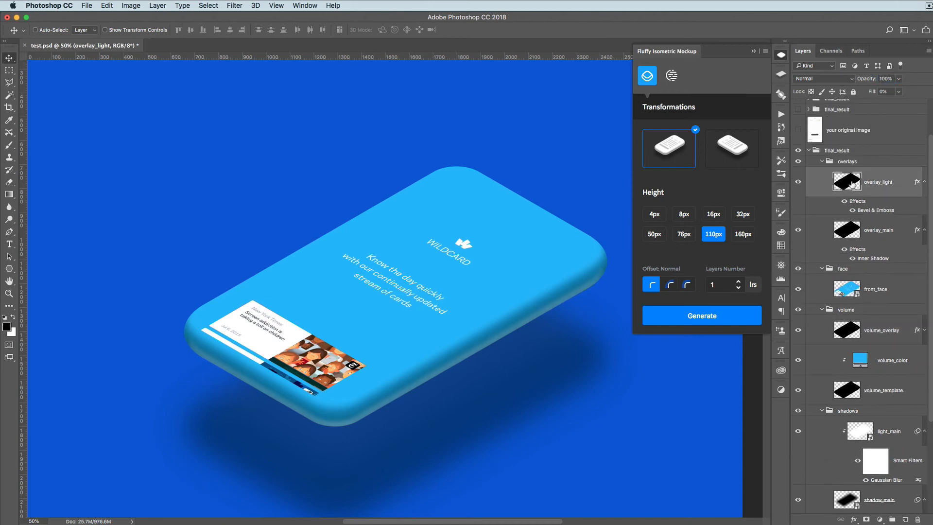
left_click(799, 183)
left_click(800, 183)
left_click_drag(871, 83, 833, 81)
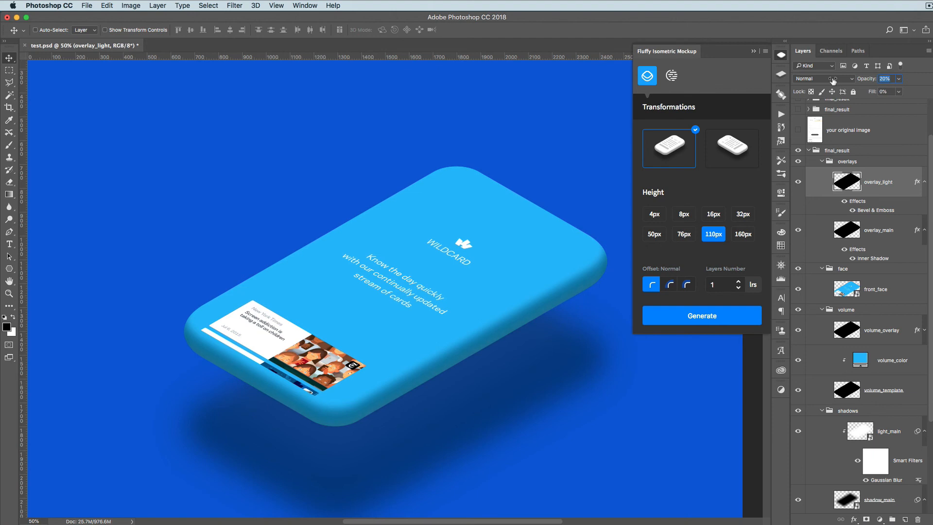